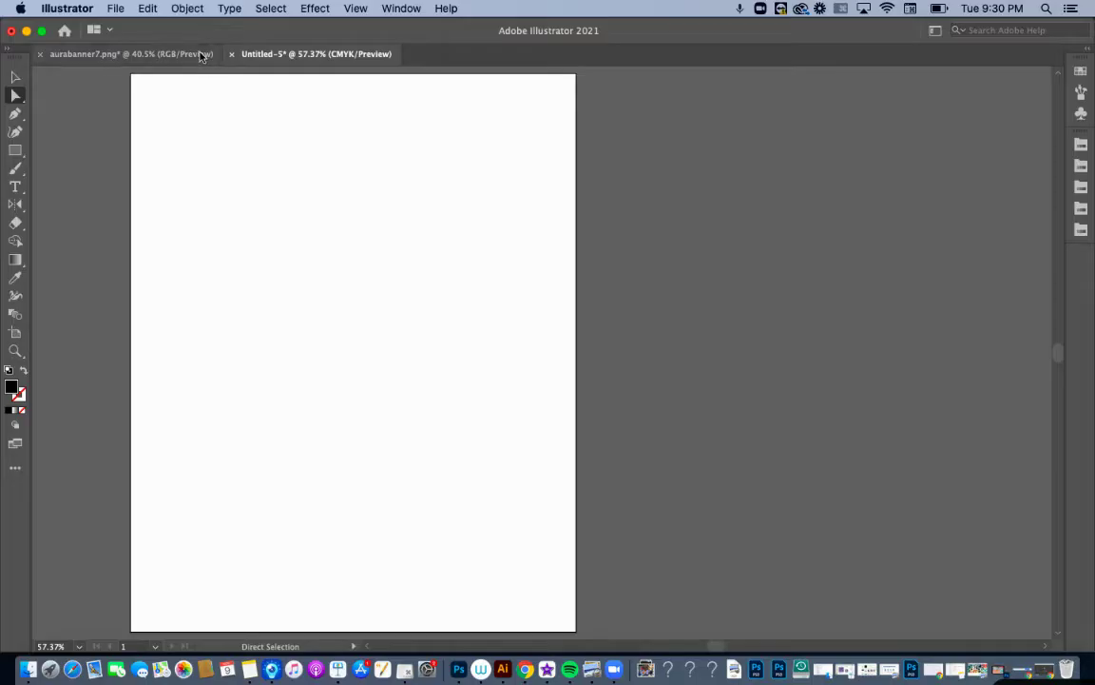
- Close the aurabanner7.png document, discarding its unsaved changes
{"action": "left_click", "coordinate": [39, 54]}
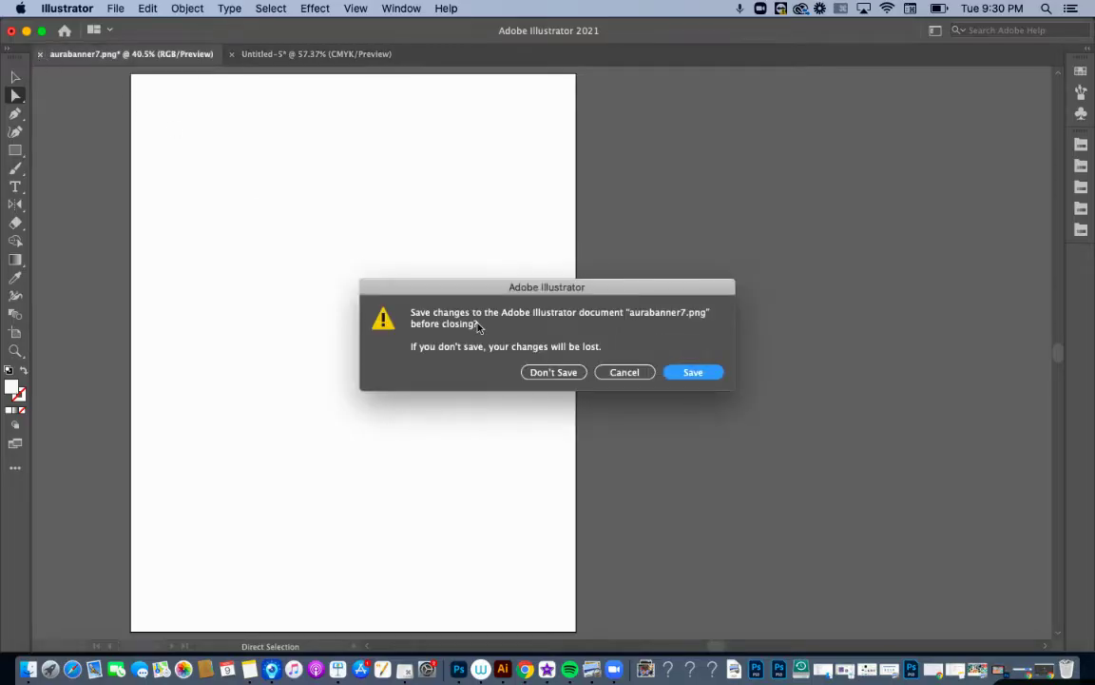
{"action": "left_click", "coordinate": [555, 373]}
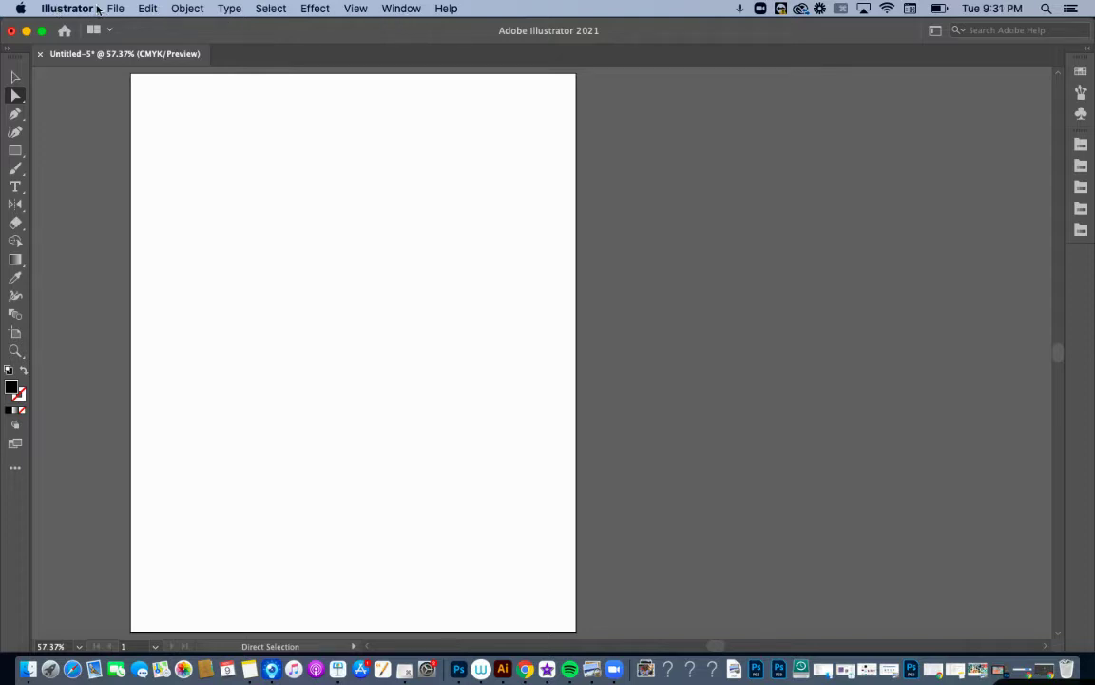
- Show the Layers panel, add Layer 2 above Layer 1, and unlock Layer 1
{"action": "left_click", "coordinate": [403, 9]}
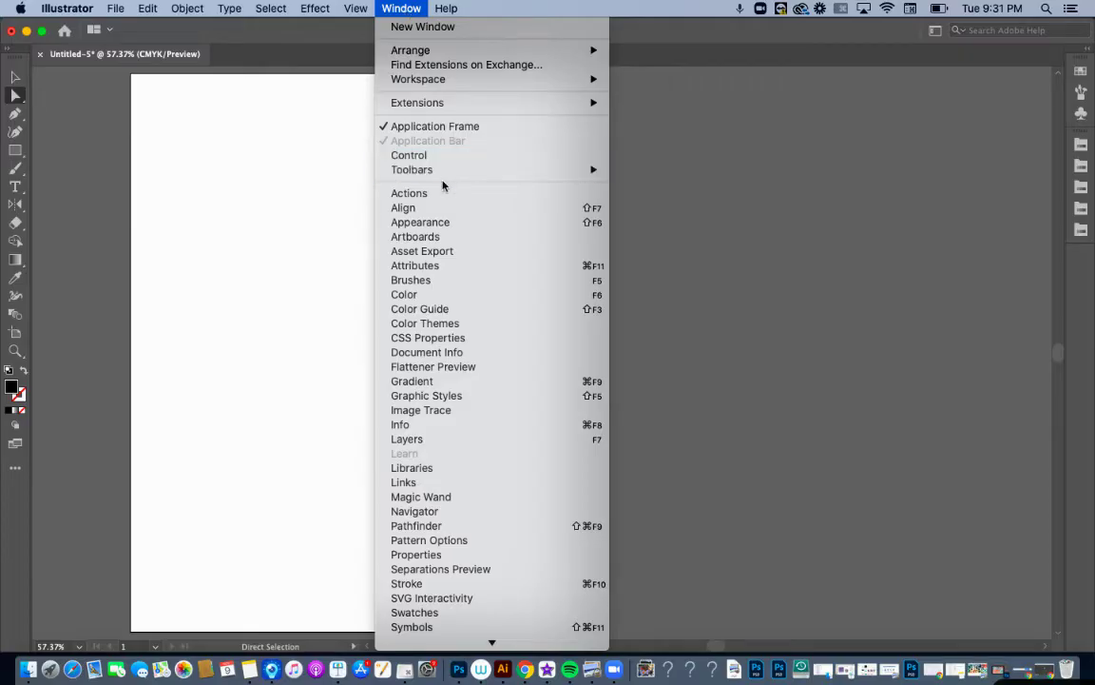
{"action": "left_click", "coordinate": [430, 441]}
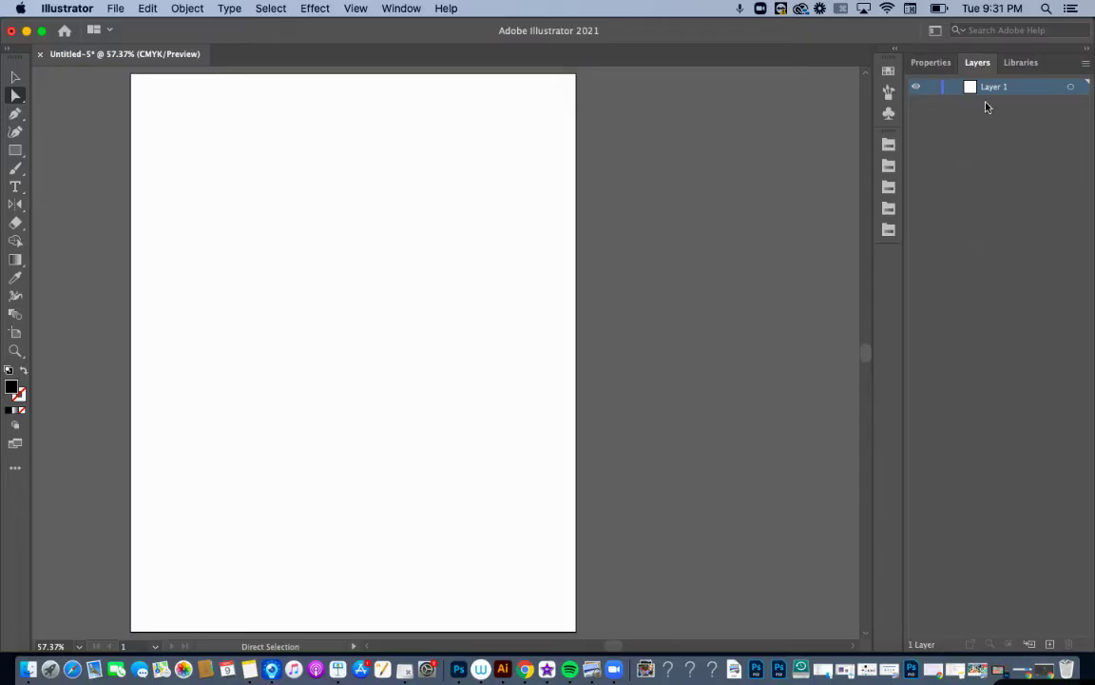
{"action": "left_click", "coordinate": [1050, 644]}
{"action": "key", "text": "super+y"}
{"action": "key", "text": "super+y"}
{"action": "left_click", "coordinate": [933, 103]}
{"action": "left_click", "coordinate": [380, 8]}
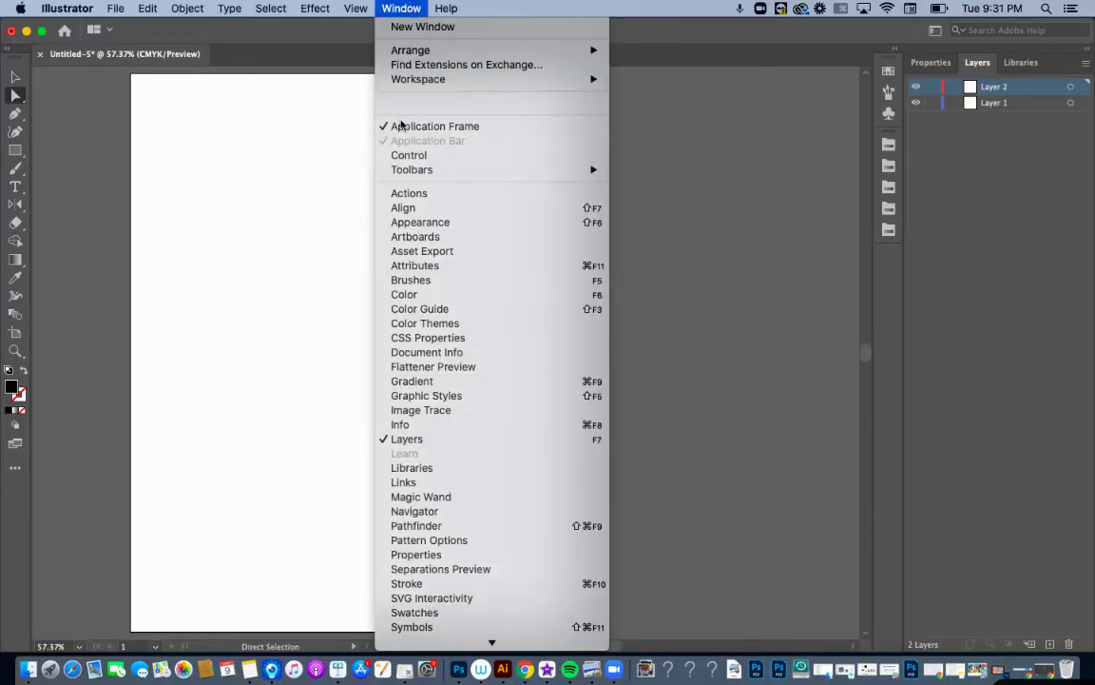
- Dock the Artboards panel beside Layers and resize Artboard 1 to 8 in × 10 in
{"action": "left_click", "coordinate": [405, 236]}
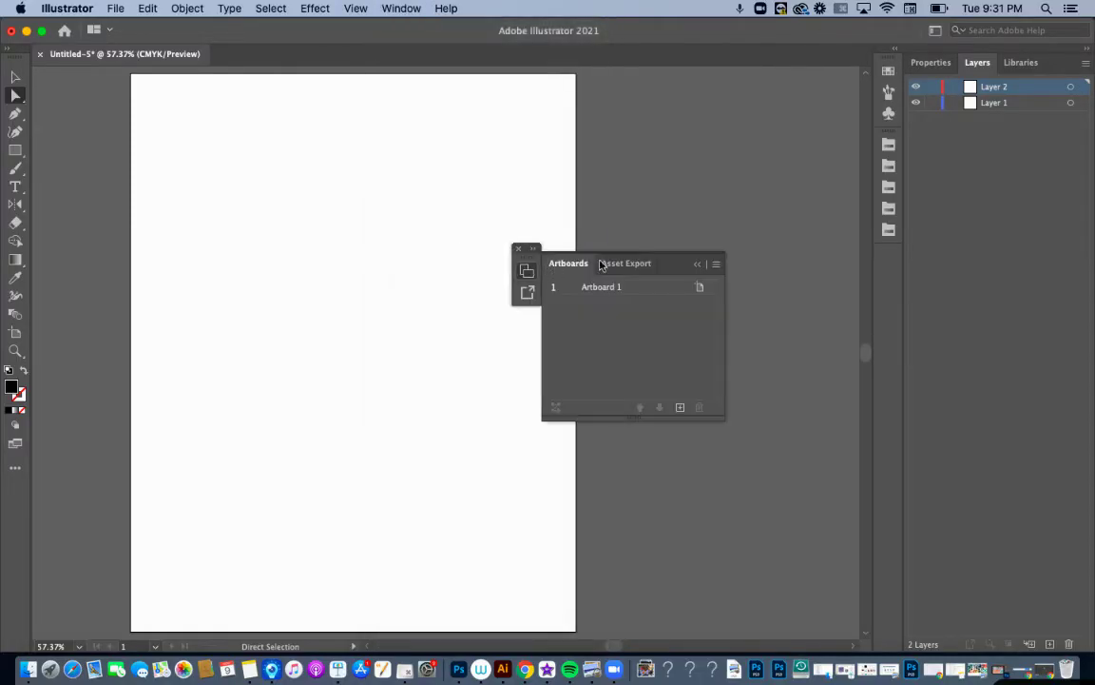
{"action": "left_click_drag", "start_coordinate": [666, 262], "coordinate": [908, 202]}
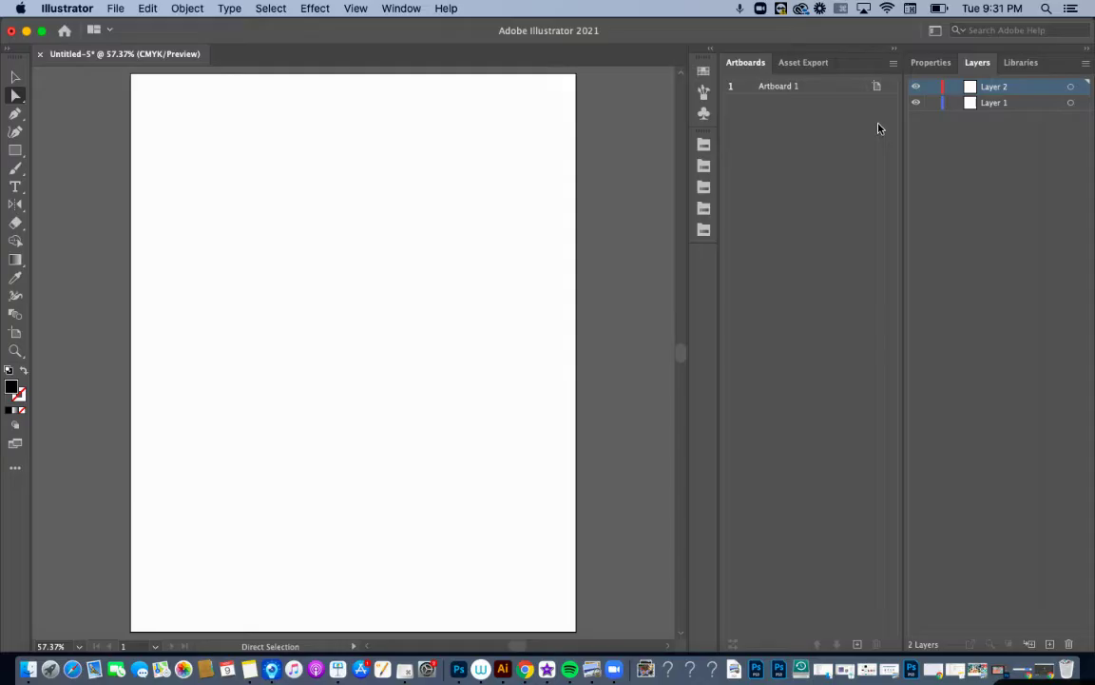
{"action": "left_click", "coordinate": [878, 90]}
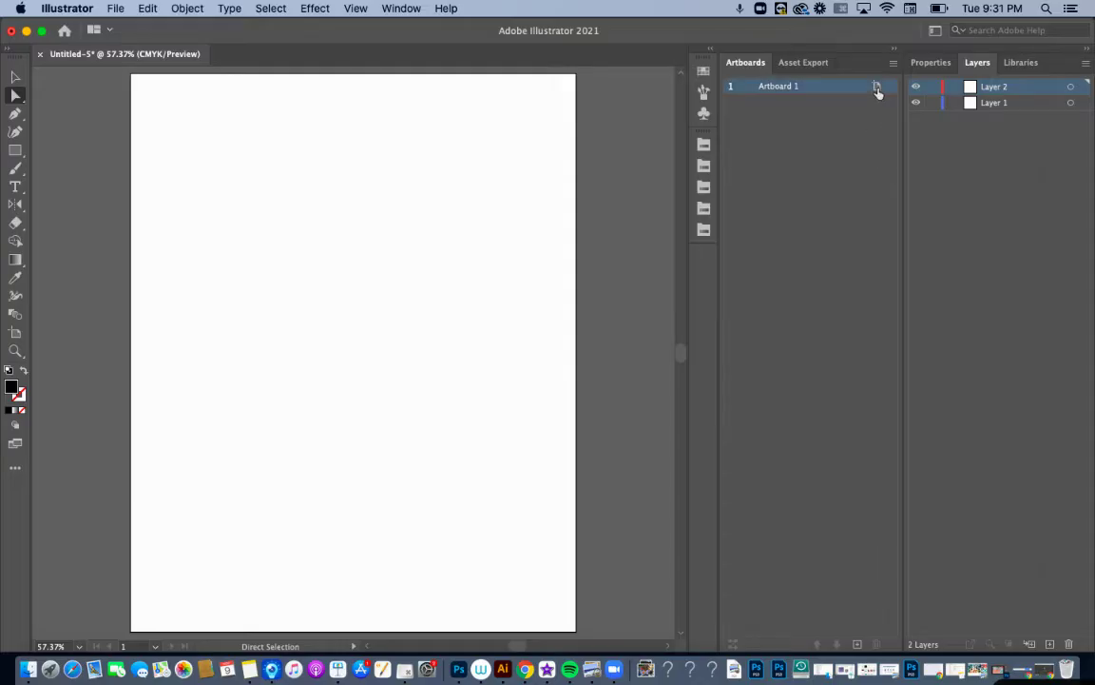
{"action": "left_click", "coordinate": [877, 88]}
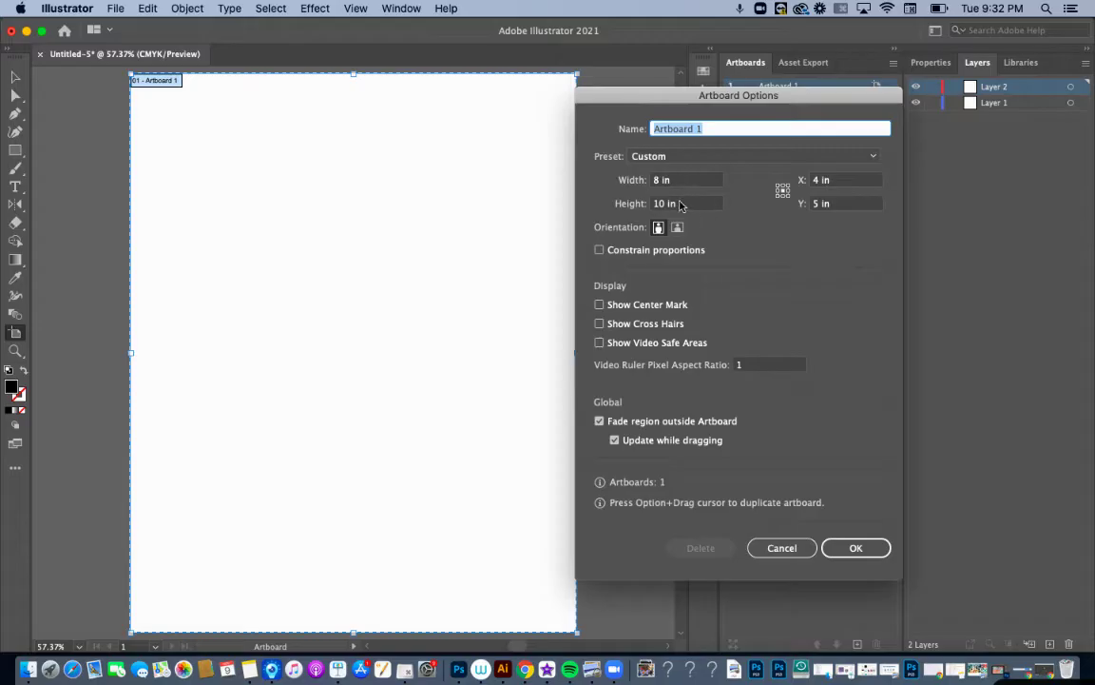
{"action": "left_click", "coordinate": [853, 551]}
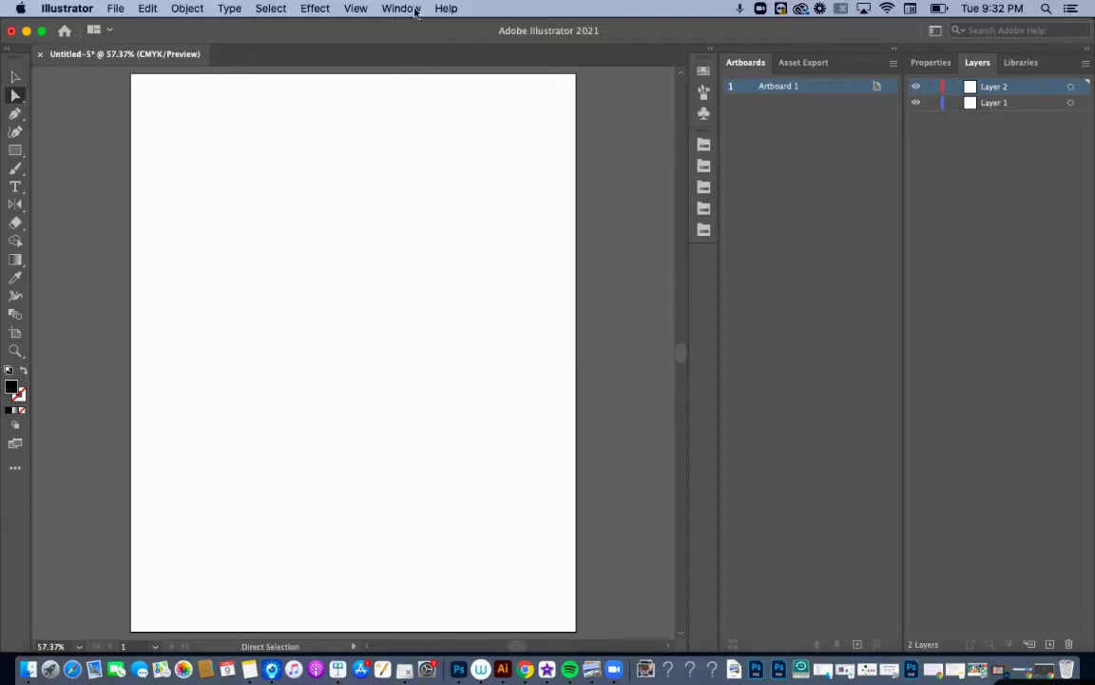
- Draw a black square near the artboard's top left
{"action": "left_click", "coordinate": [15, 152]}
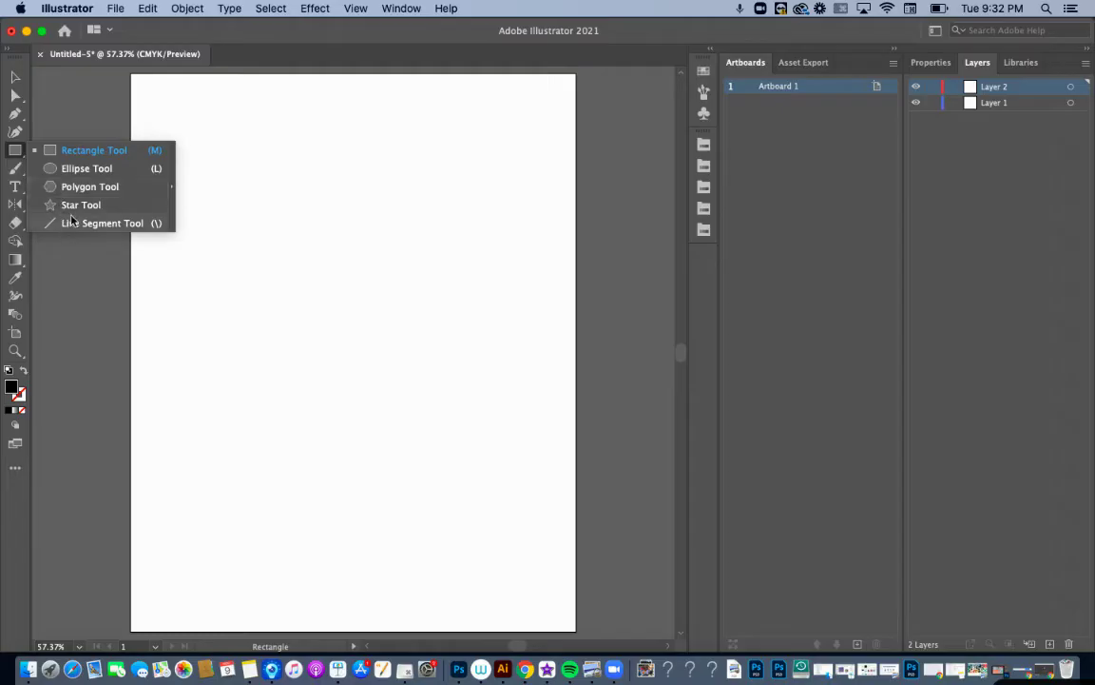
{"action": "left_click", "coordinate": [74, 149]}
{"action": "left_click_drag", "start_coordinate": [201, 127], "coordinate": [345, 264]}
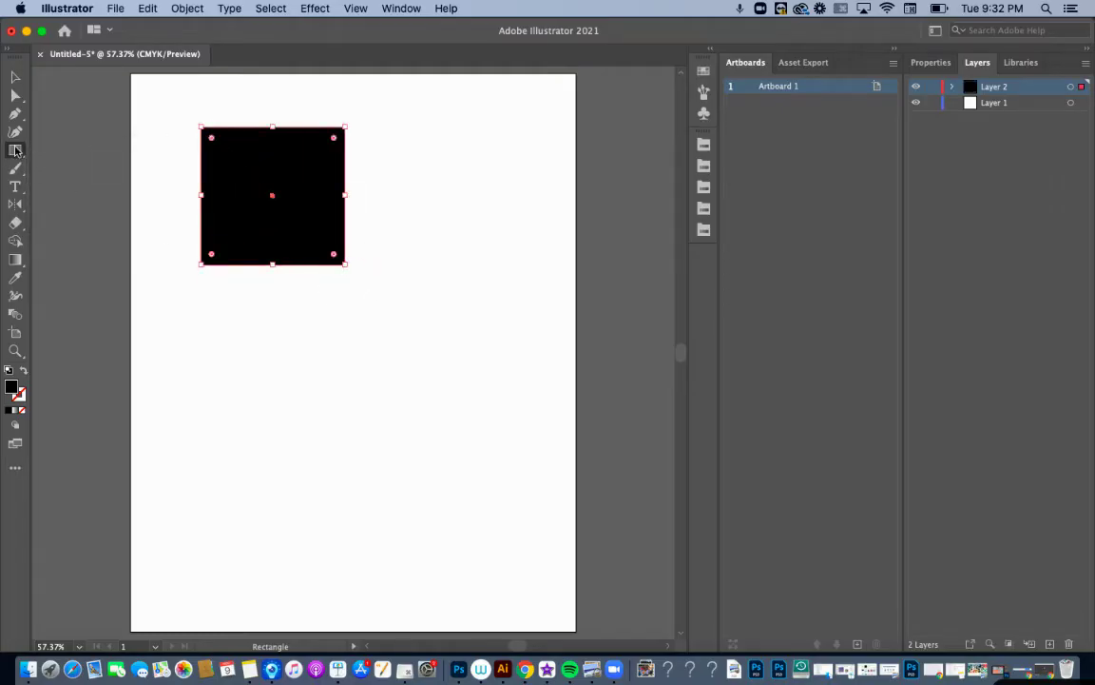
- Draw a wide ellipse in the lower middle and a circle at the upper right
{"action": "left_click", "coordinate": [23, 154]}
{"action": "left_click", "coordinate": [47, 166]}
{"action": "left_click_drag", "start_coordinate": [264, 368], "coordinate": [446, 438]}
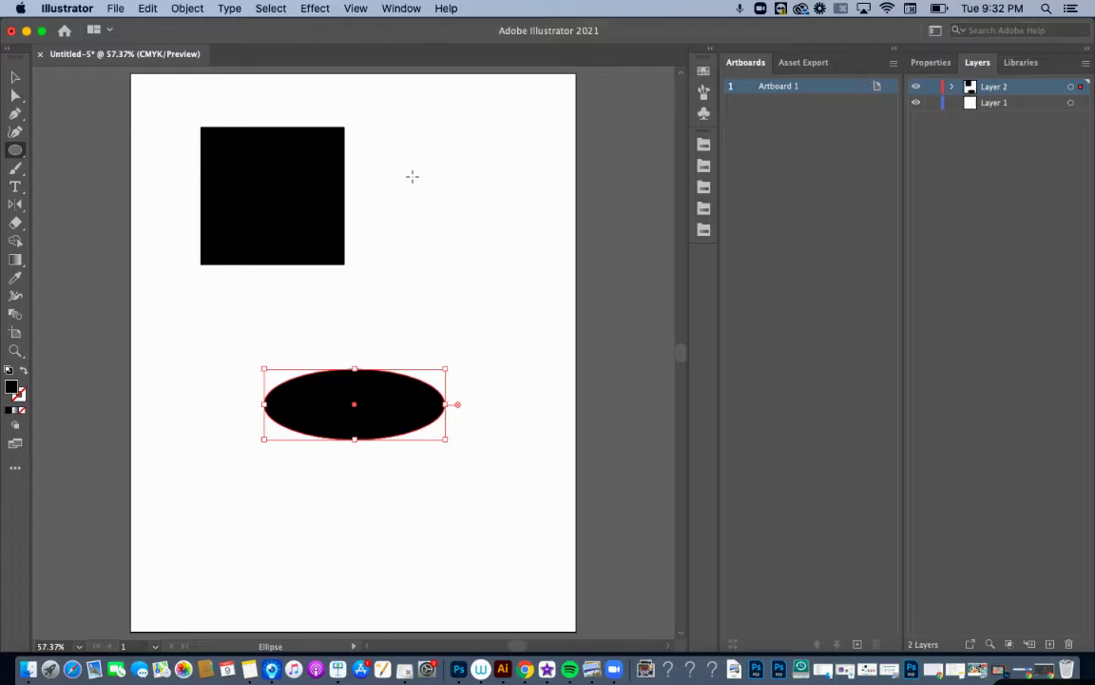
{"action": "left_click_drag", "start_coordinate": [412, 176], "coordinate": [522, 284]}
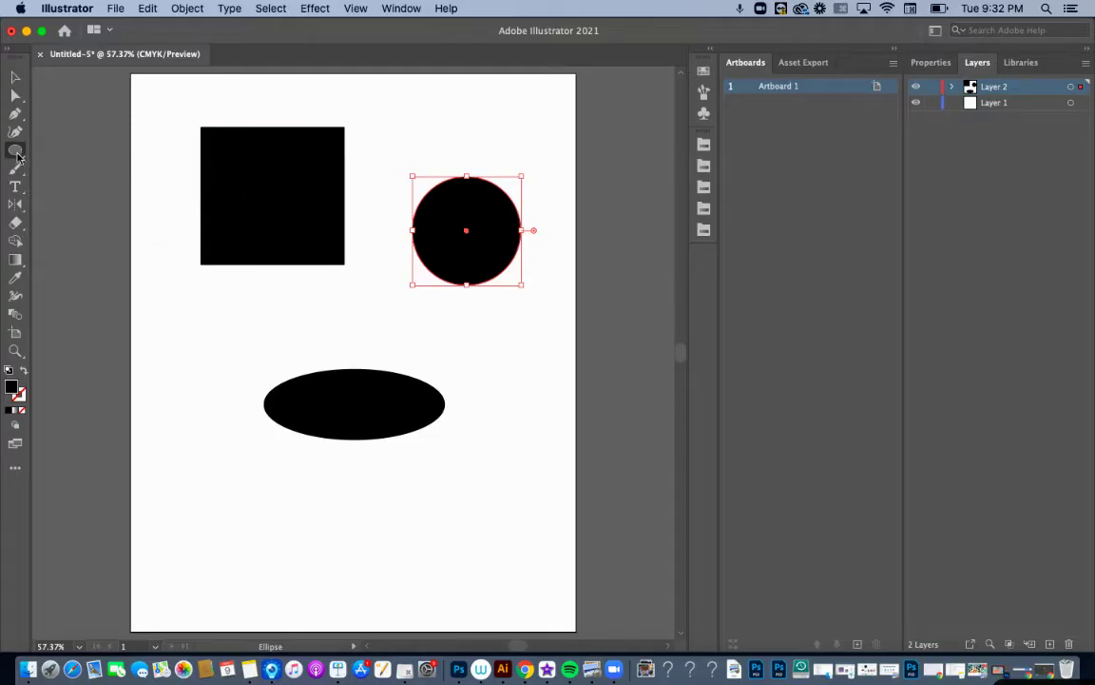
- Add a small five-point star with the Star tool
{"action": "left_click_drag", "start_coordinate": [16, 150], "coordinate": [78, 204]}
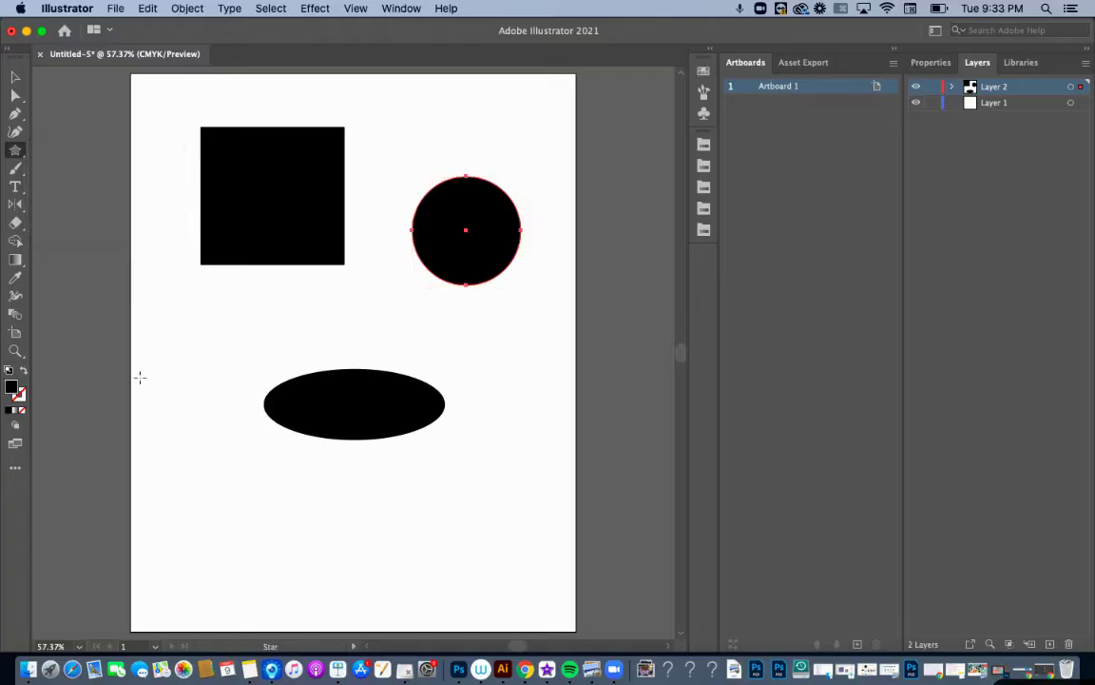
{"action": "left_click", "coordinate": [188, 435]}
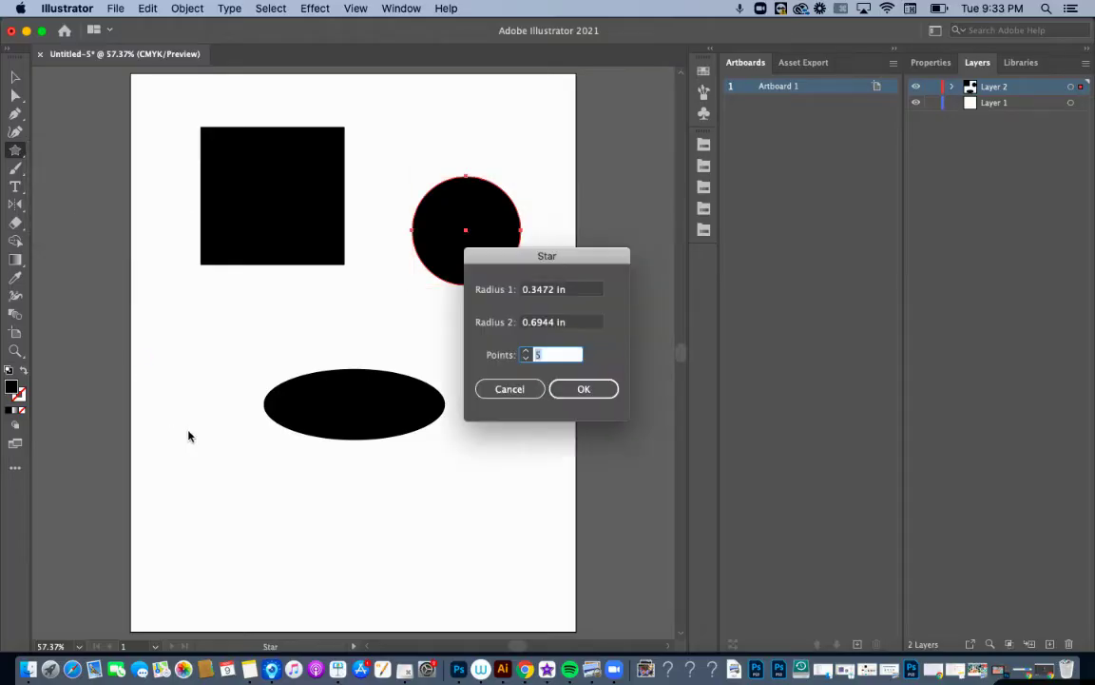
{"action": "left_click", "coordinate": [576, 392]}
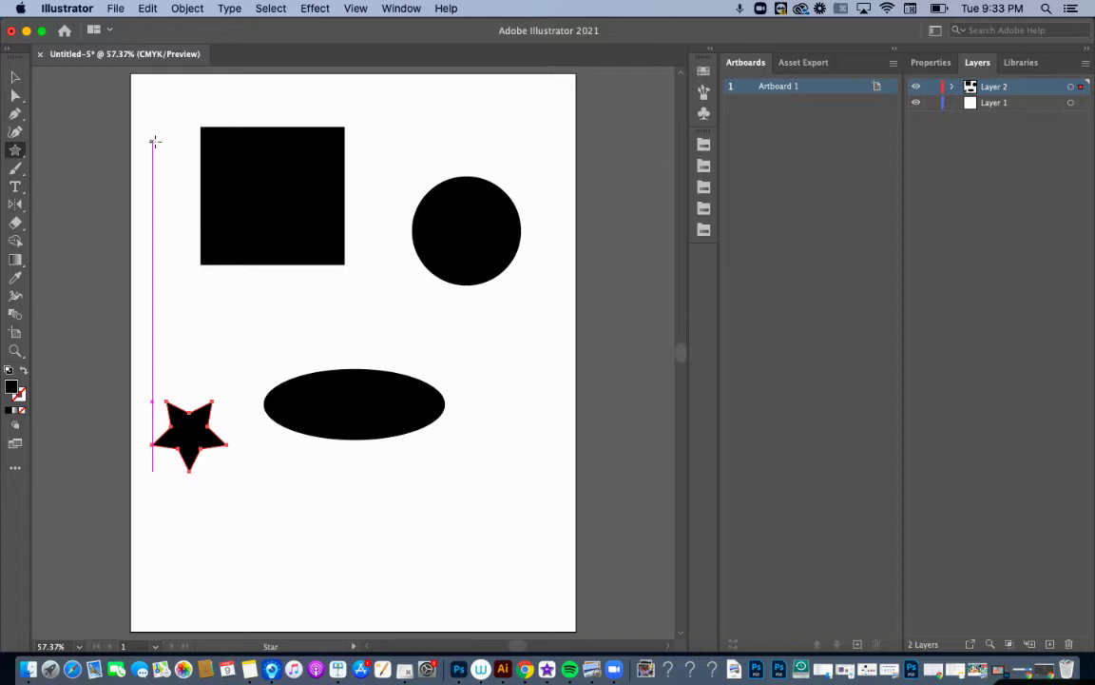
- Toggle between Direct Selection (A) and Selection (V), ending on the Selection tool
{"action": "left_click", "coordinate": [14, 78]}
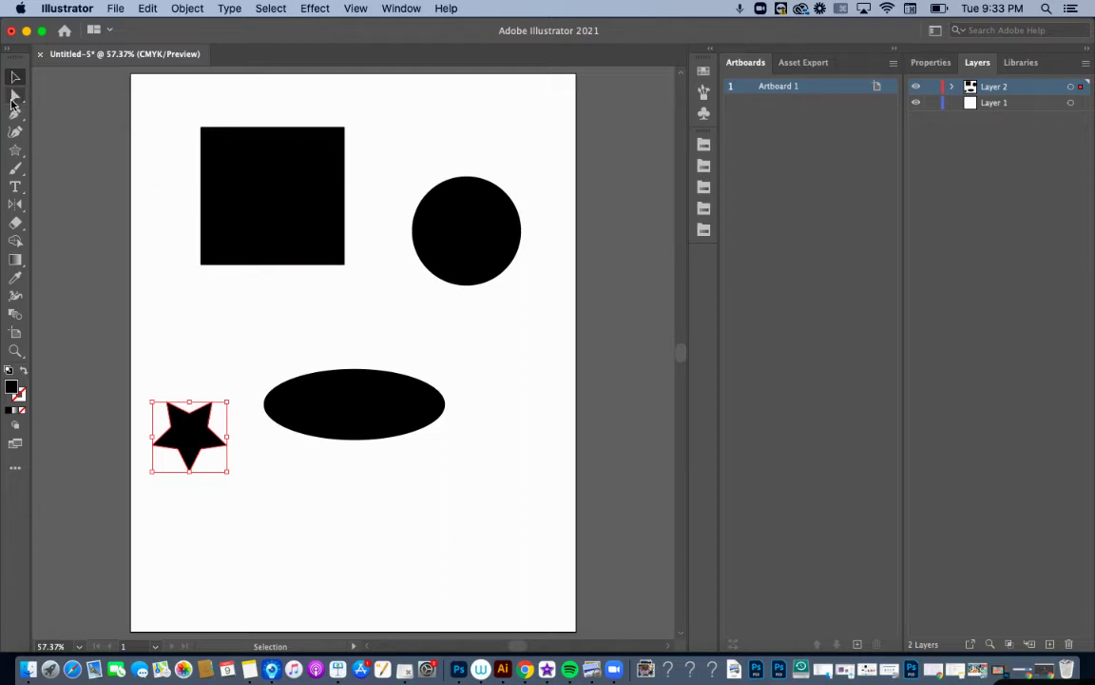
{"action": "key", "text": "a"}
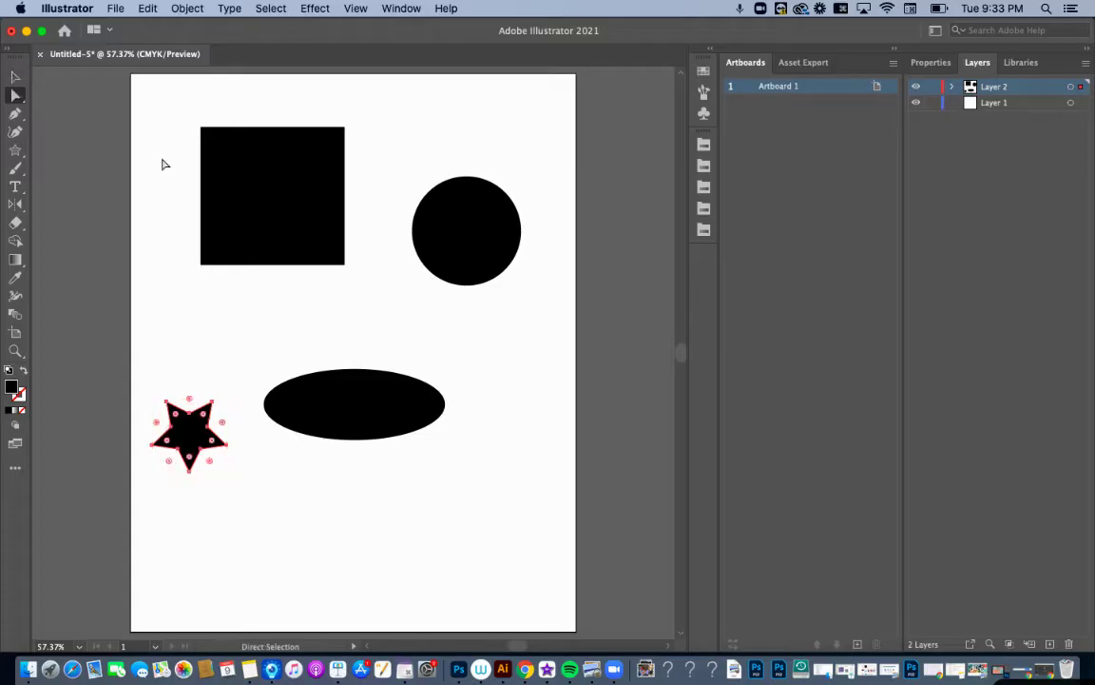
{"action": "key", "text": "v"}
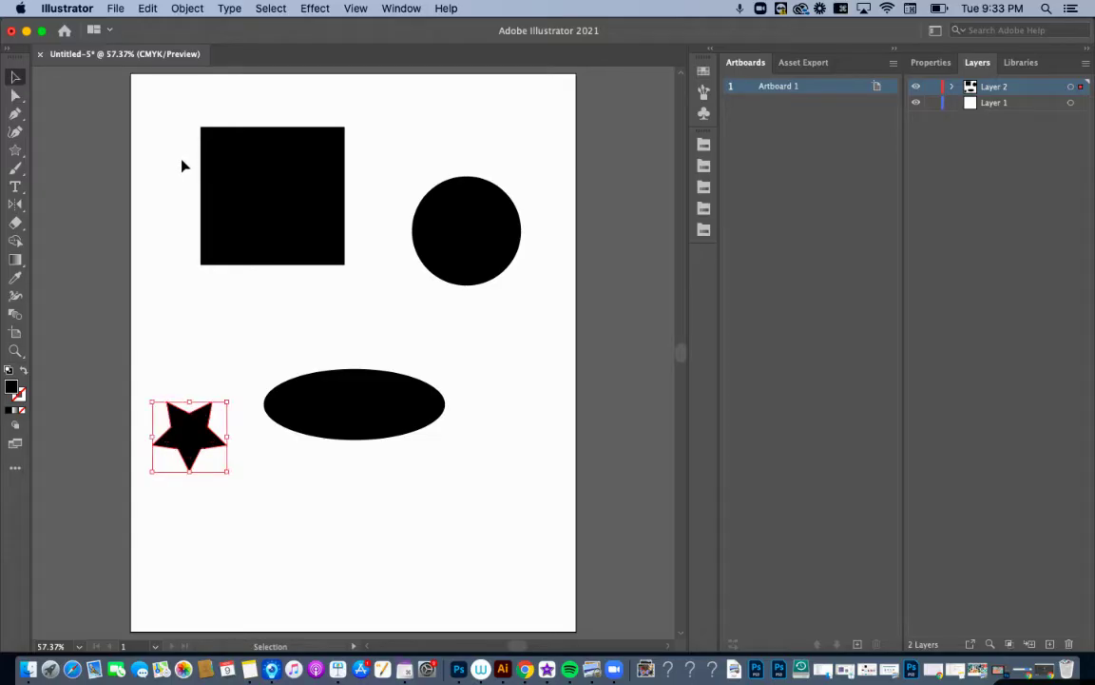
{"action": "key", "text": "a"}
{"action": "key", "text": "v"}
{"action": "key", "text": "a"}
{"action": "key", "text": "v"}
- Select the star, scale it up, and move it up beside the ellipse's left end
{"action": "left_click", "coordinate": [255, 255]}
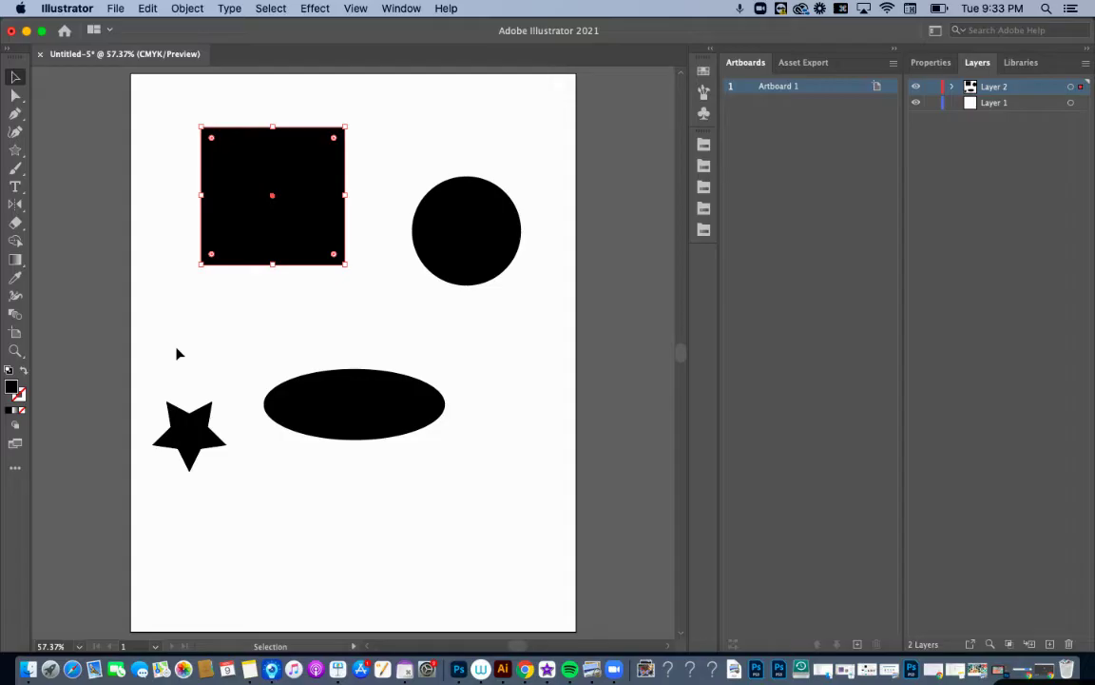
{"action": "left_click", "coordinate": [197, 426]}
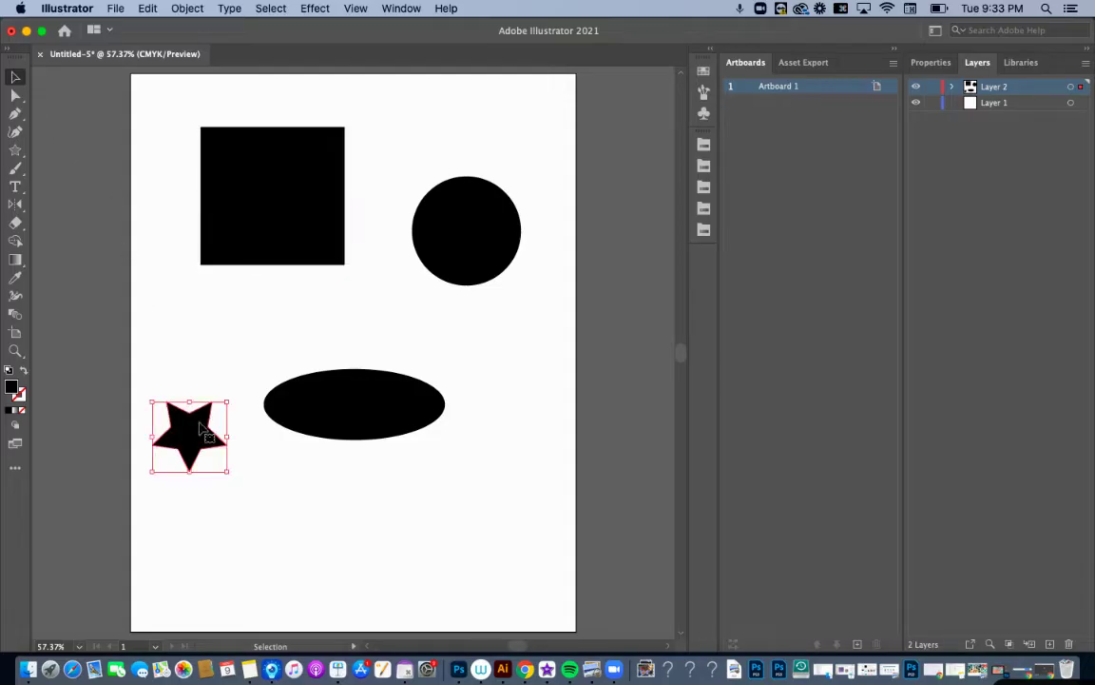
{"action": "left_click_drag", "start_coordinate": [228, 400], "coordinate": [257, 363]}
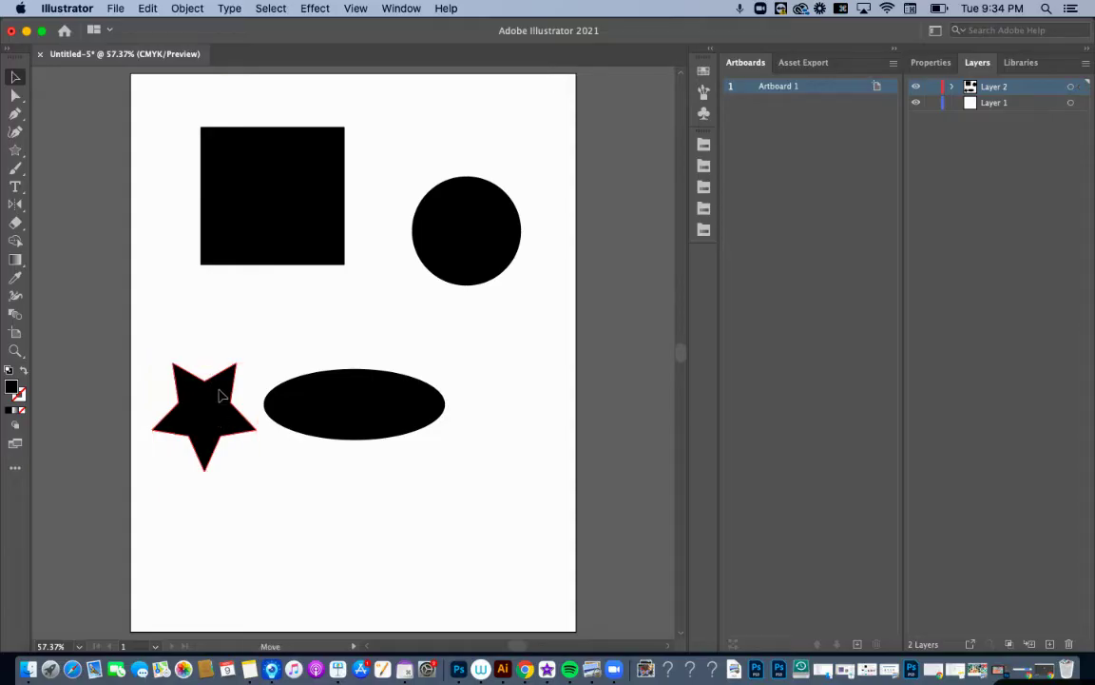
{"action": "left_click_drag", "start_coordinate": [209, 416], "coordinate": [214, 355]}
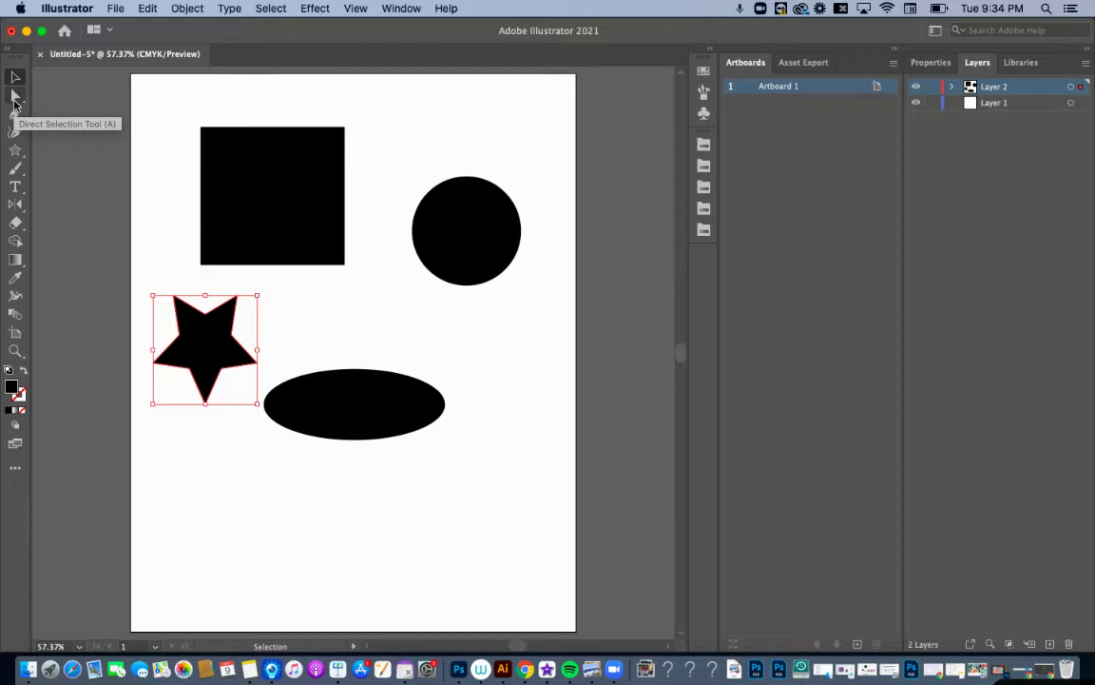
- Try rounding the star's corners with Direct Selection, then undo the rounding
{"action": "left_click", "coordinate": [16, 99]}
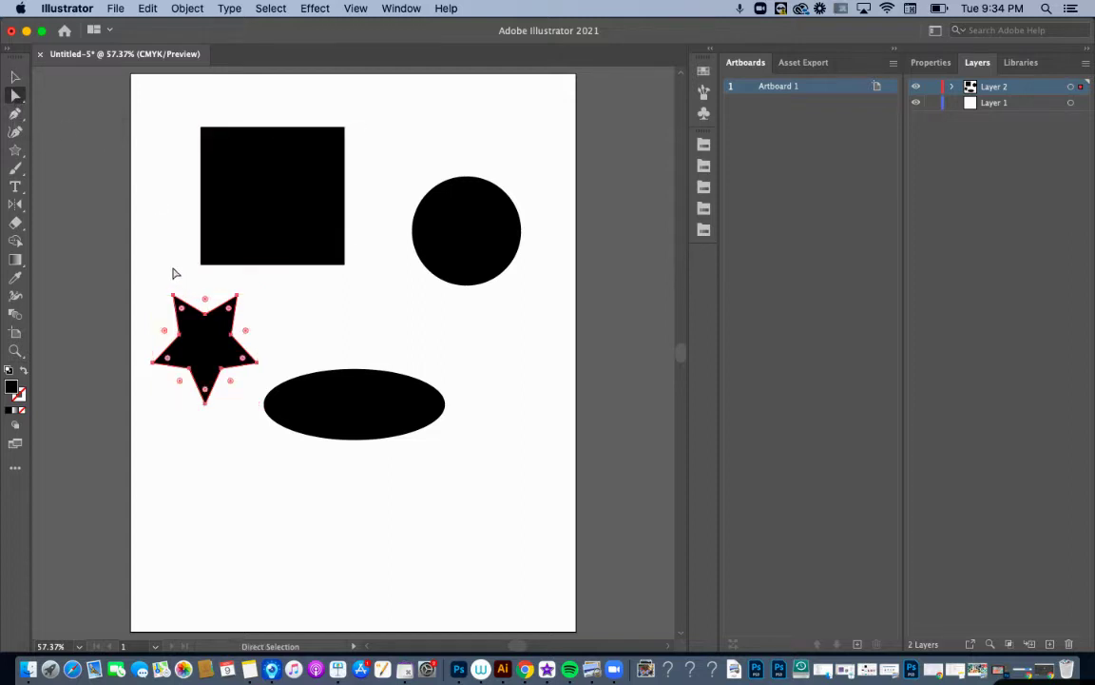
{"action": "left_click", "coordinate": [179, 302]}
{"action": "left_click_drag", "start_coordinate": [184, 314], "coordinate": [233, 320]}
{"action": "left_click", "coordinate": [198, 294]}
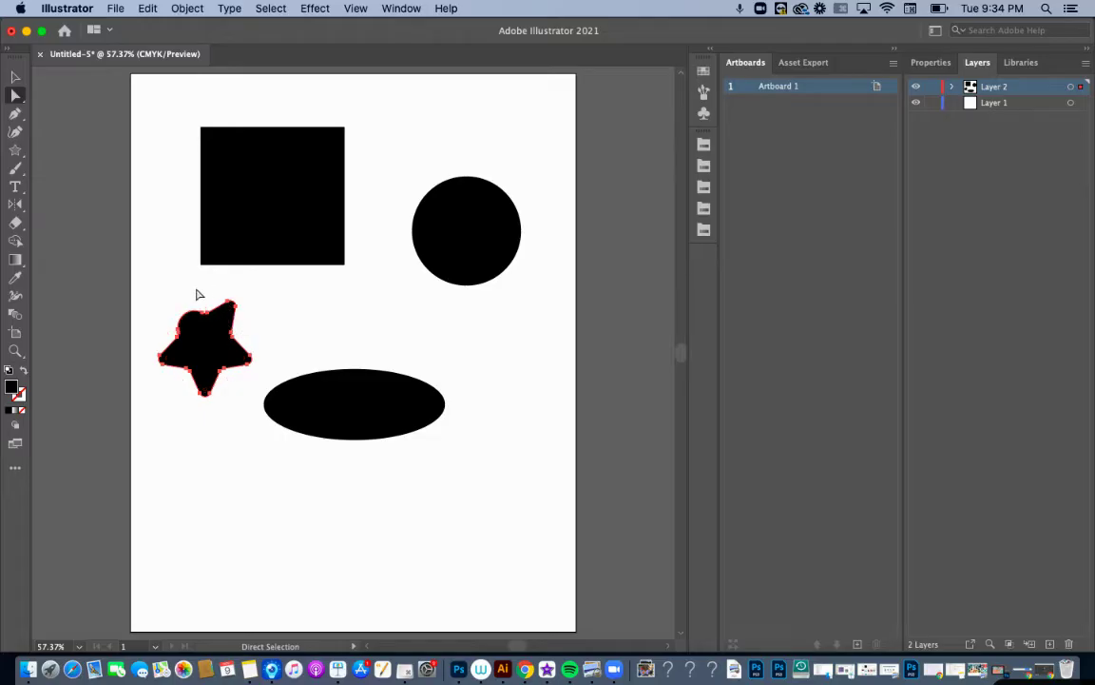
{"action": "key", "text": "super+z"}
{"action": "key", "text": "super+z"}
{"action": "key", "text": "super+z"}
{"action": "key", "text": "super+z"}
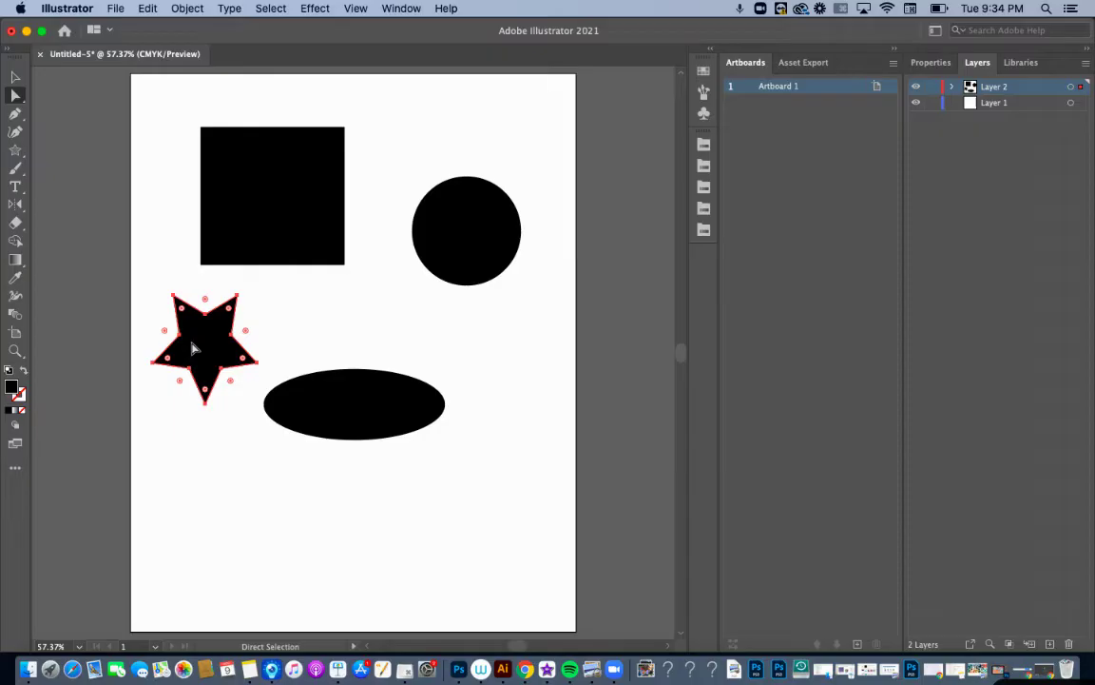
- Drag the star's anchor points to distort its shape
{"action": "left_click", "coordinate": [163, 375]}
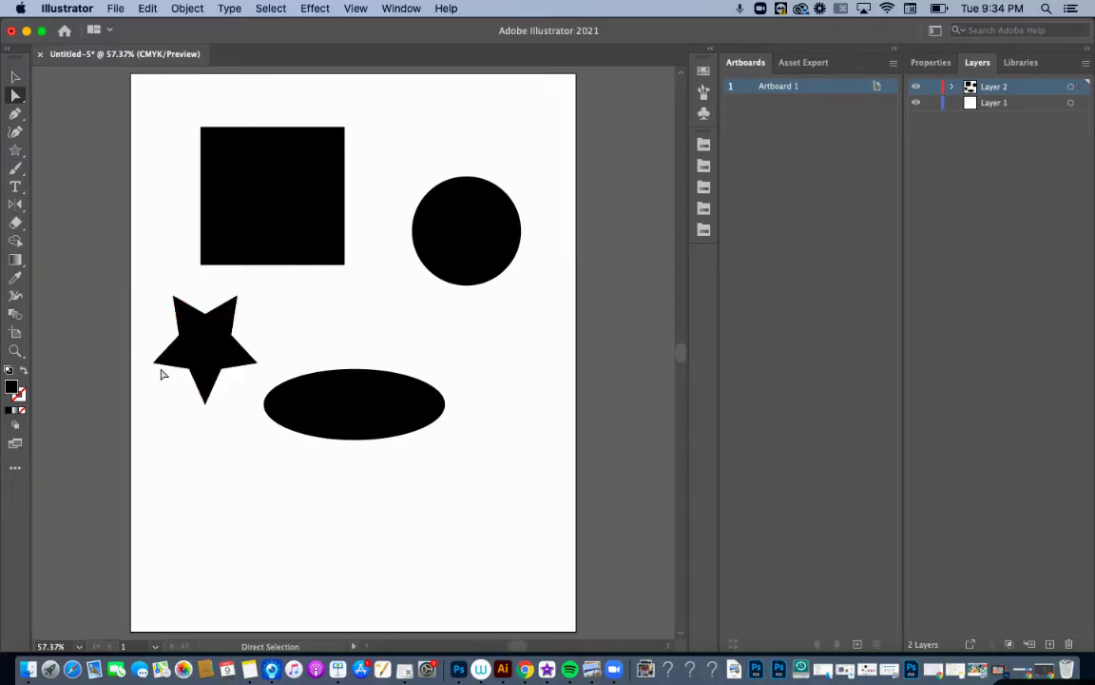
{"action": "left_click_drag", "start_coordinate": [155, 363], "coordinate": [398, 258]}
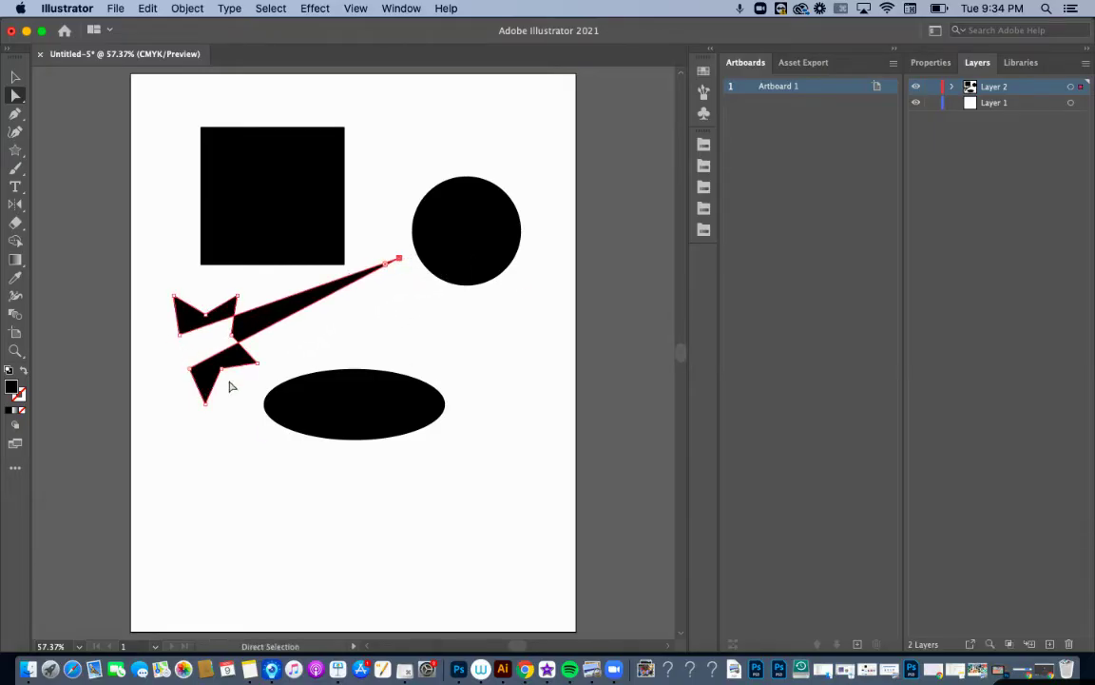
{"action": "mouse_move", "coordinate": [217, 348]}
{"action": "left_mouse_down"}
{"action": "mouse_move", "coordinate": [257, 367]}
{"action": "mouse_move", "coordinate": [234, 332]}
{"action": "mouse_move", "coordinate": [136, 378]}
{"action": "mouse_move", "coordinate": [228, 359]}
{"action": "left_mouse_up"}
{"action": "key", "text": "Delete"}
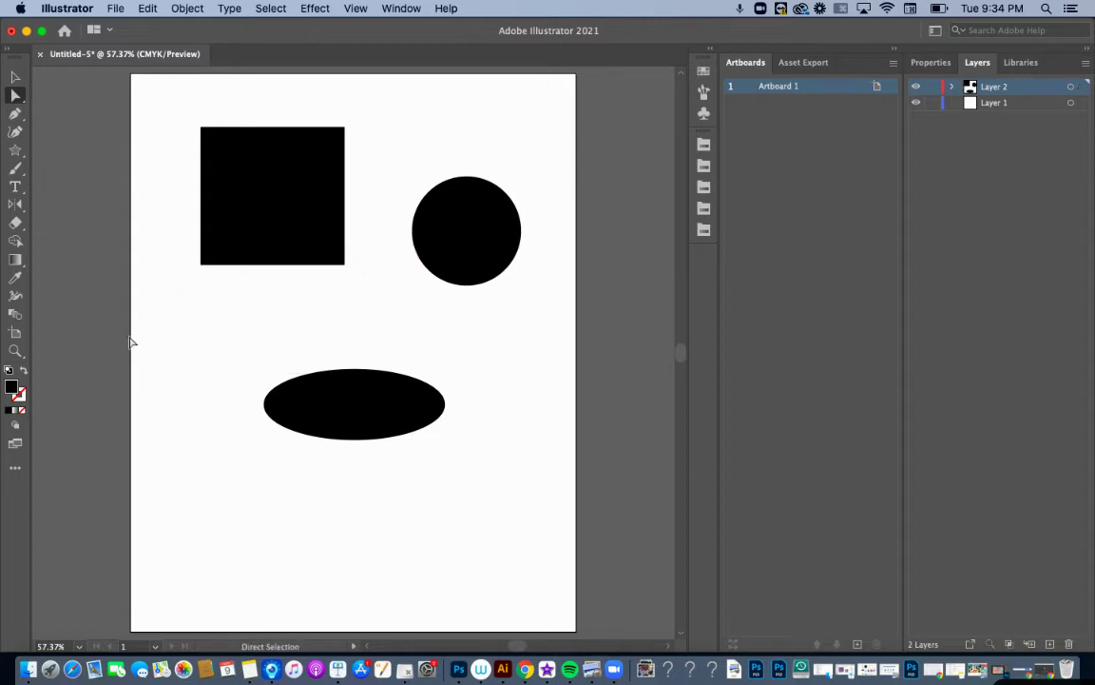
{"action": "key", "text": "z"}
{"action": "left_click", "coordinate": [358, 418]}
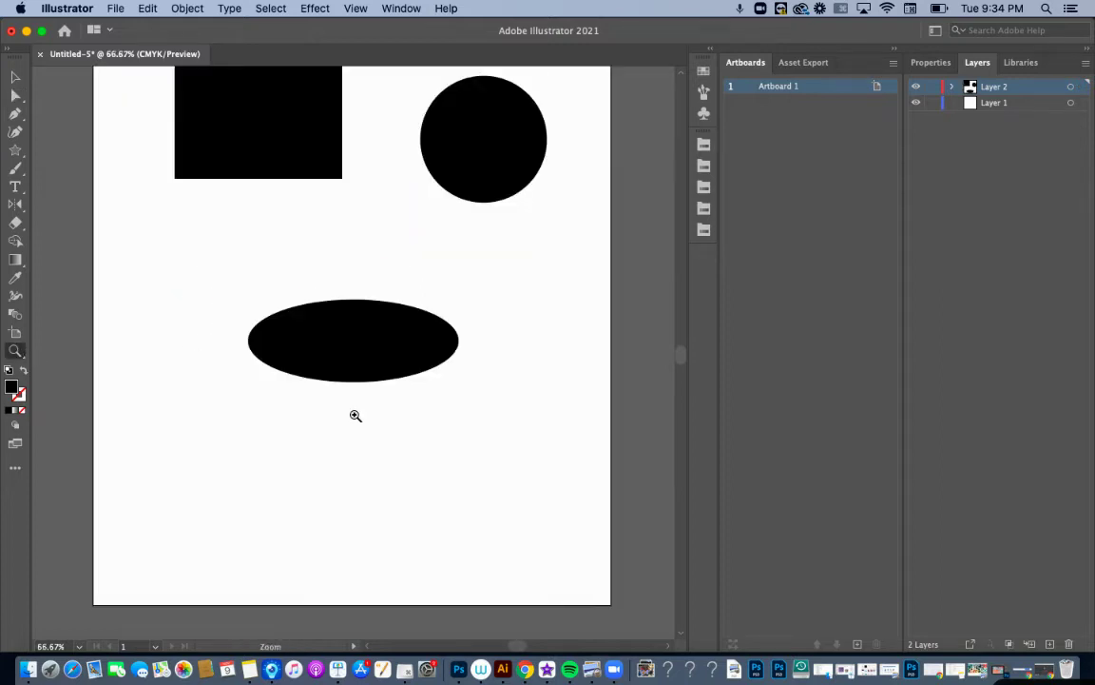
{"action": "left_click", "coordinate": [378, 343]}
{"action": "left_click", "coordinate": [15, 95]}
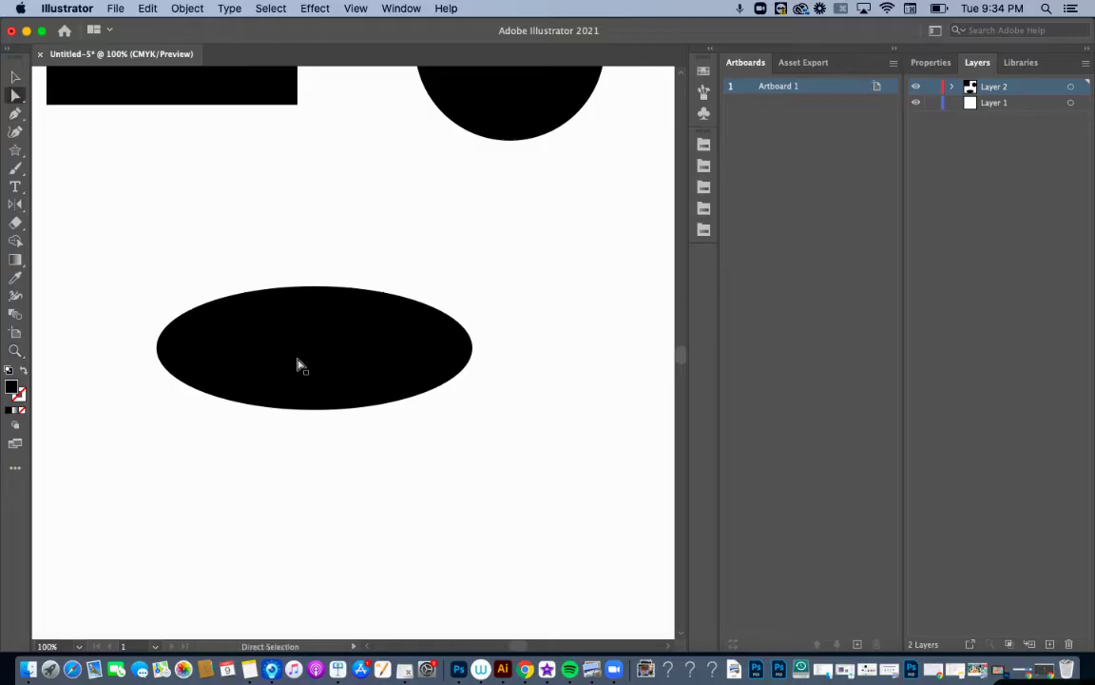
{"action": "left_click", "coordinate": [265, 303]}
{"action": "left_click", "coordinate": [263, 290]}
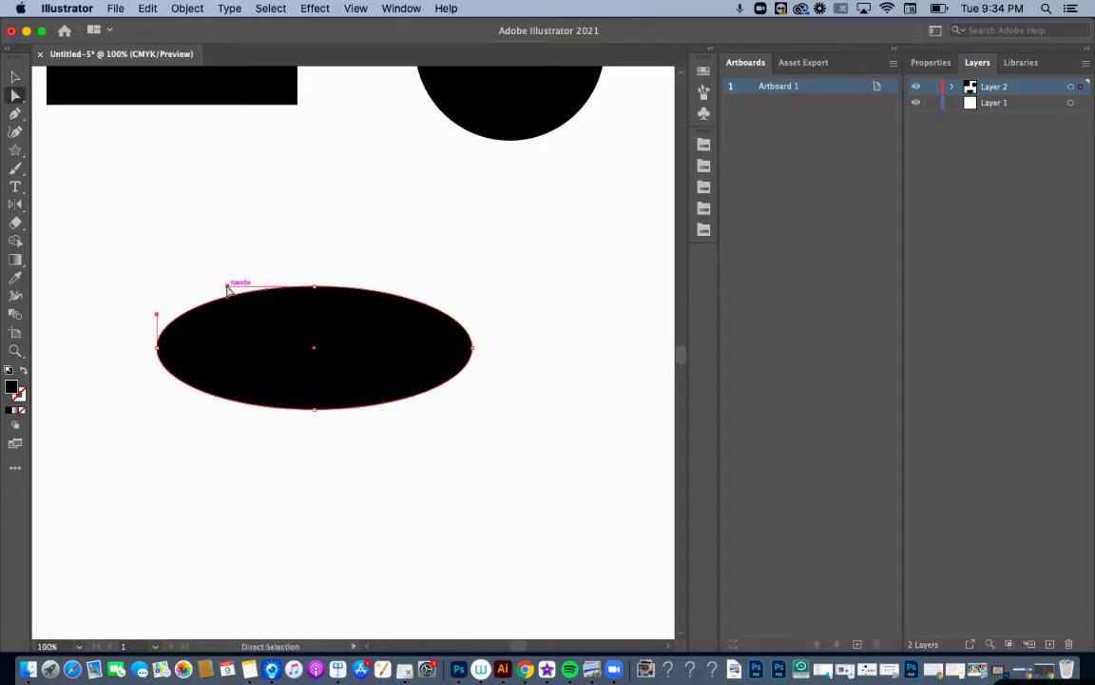
{"action": "left_click_drag", "start_coordinate": [229, 289], "coordinate": [313, 237]}
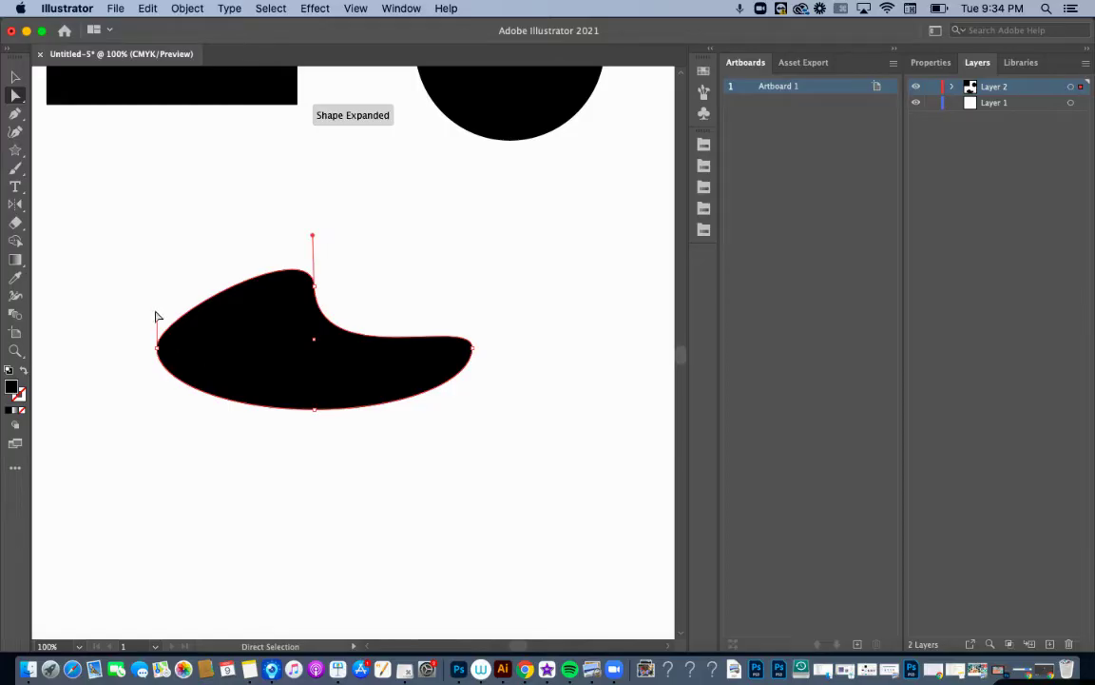
{"action": "left_click_drag", "start_coordinate": [158, 317], "coordinate": [177, 428]}
{"action": "key", "text": "super+z"}
{"action": "key", "text": "super+z"}
{"action": "key", "text": "super+z"}
{"action": "key", "text": "super+z"}
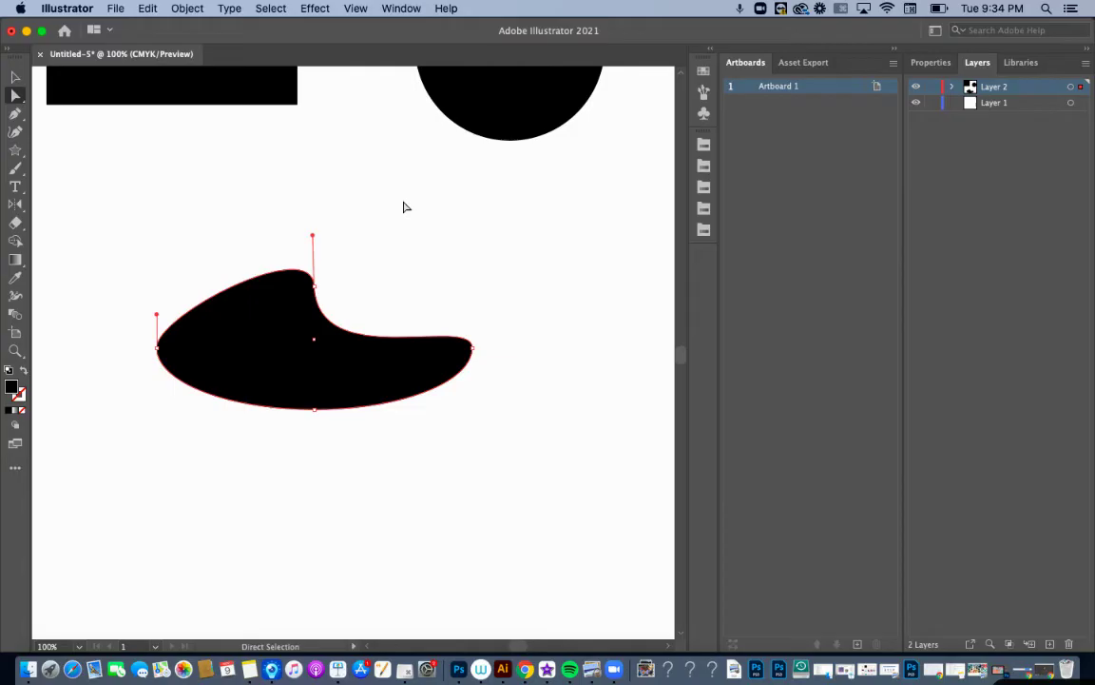
{"action": "key", "text": "super+z"}
{"action": "key", "text": "super+z"}
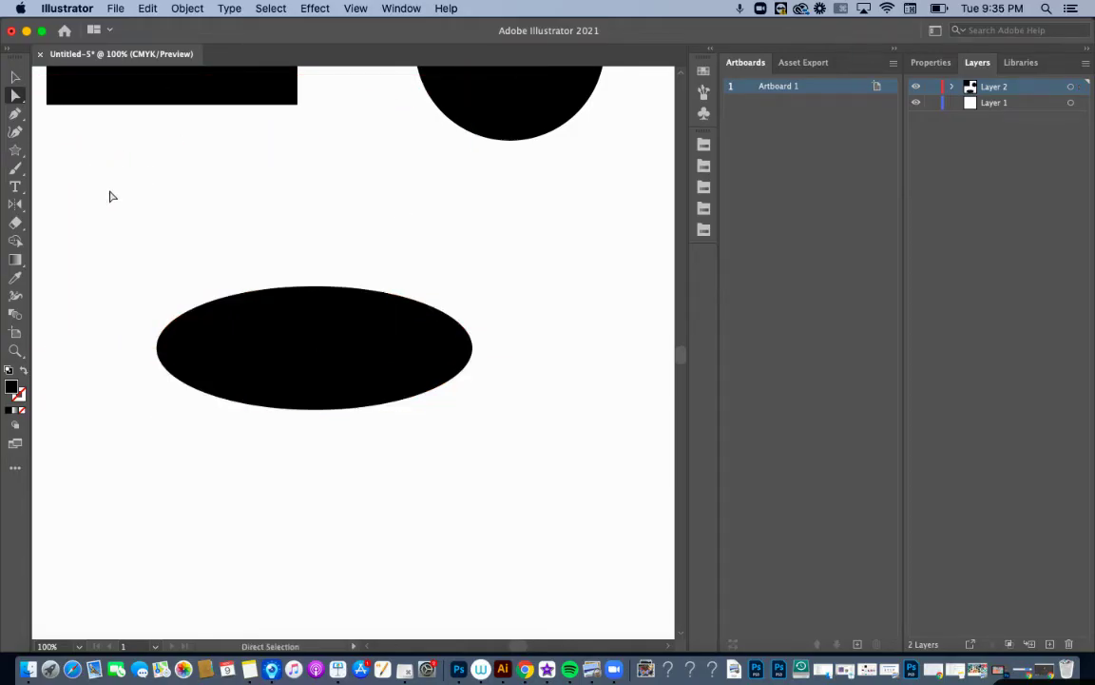
{"action": "key", "text": "super+0"}
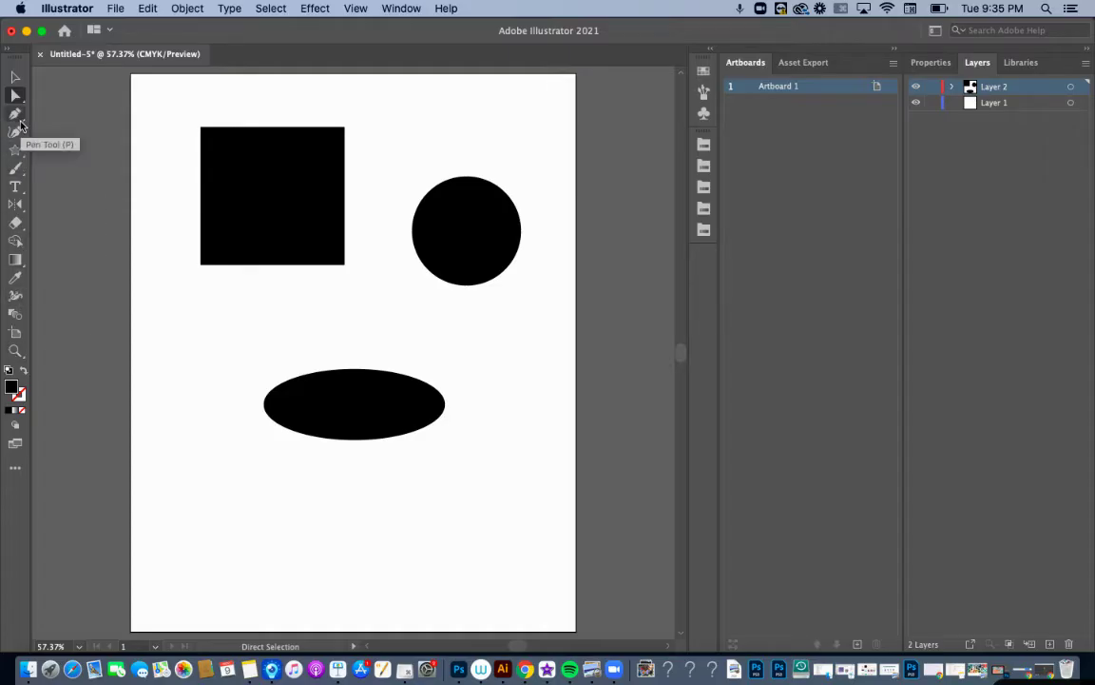
- Draw a text frame between the square and ellipse and type HELLO
{"action": "left_click", "coordinate": [14, 188]}
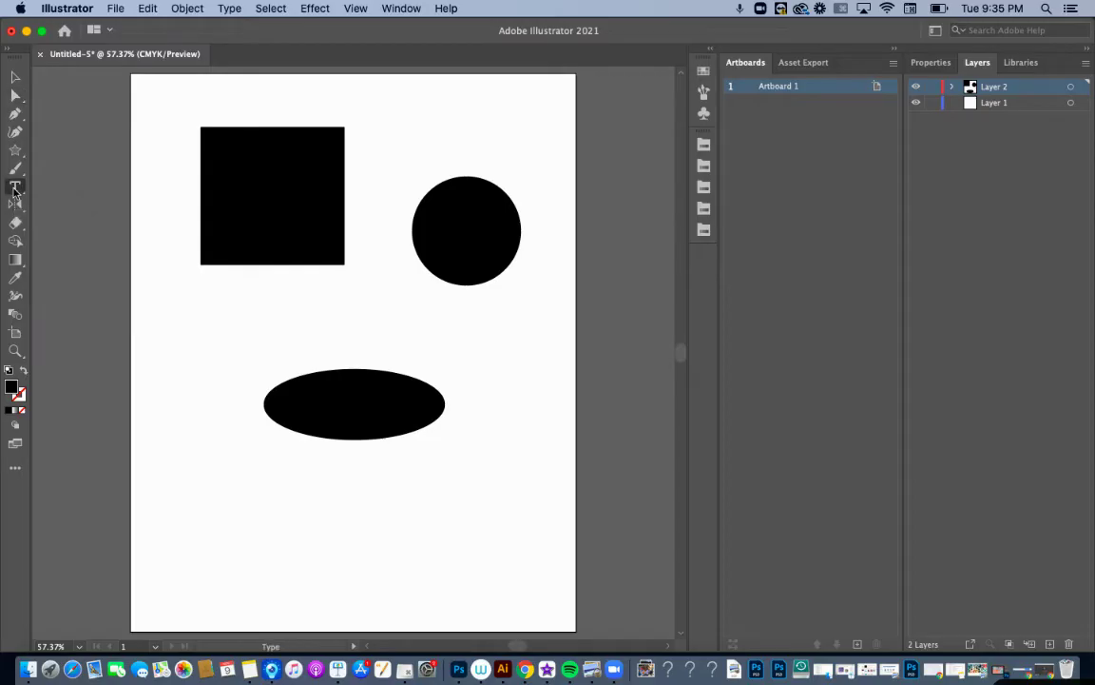
{"action": "left_click_drag", "start_coordinate": [170, 280], "coordinate": [439, 360]}
{"action": "type", "text": "HELLO"}
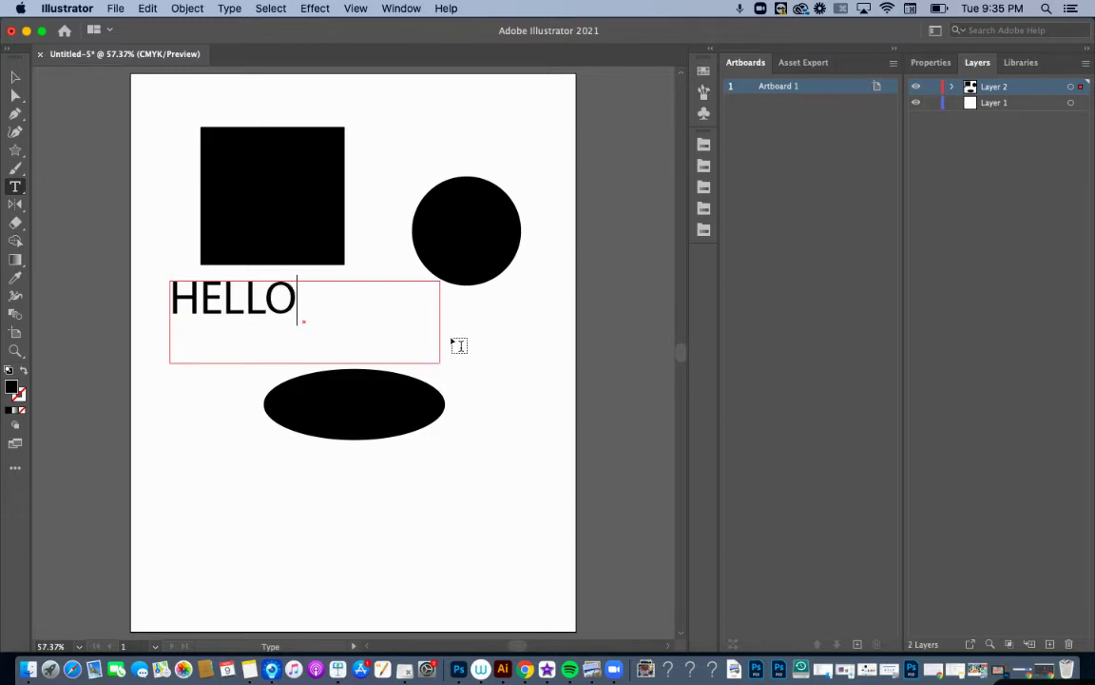
- Open the Character panel from Window > Type and collapse the Artboards panel
{"action": "left_click", "coordinate": [401, 8]}
{"action": "mouse_move", "coordinate": [451, 605]}
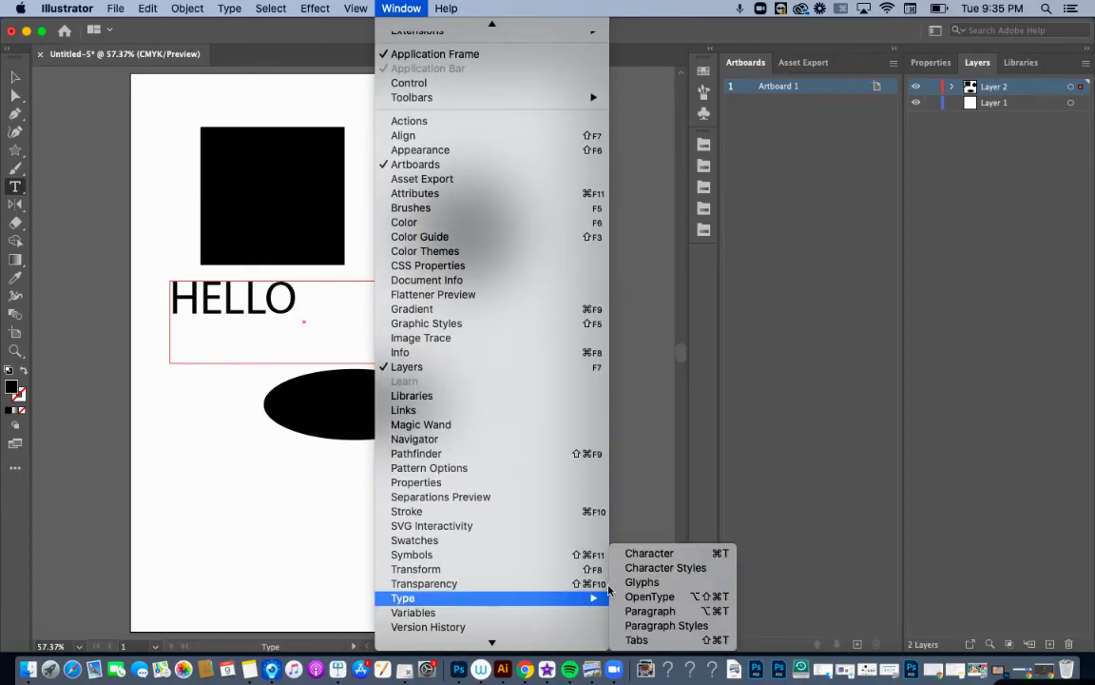
{"action": "left_click", "coordinate": [646, 555]}
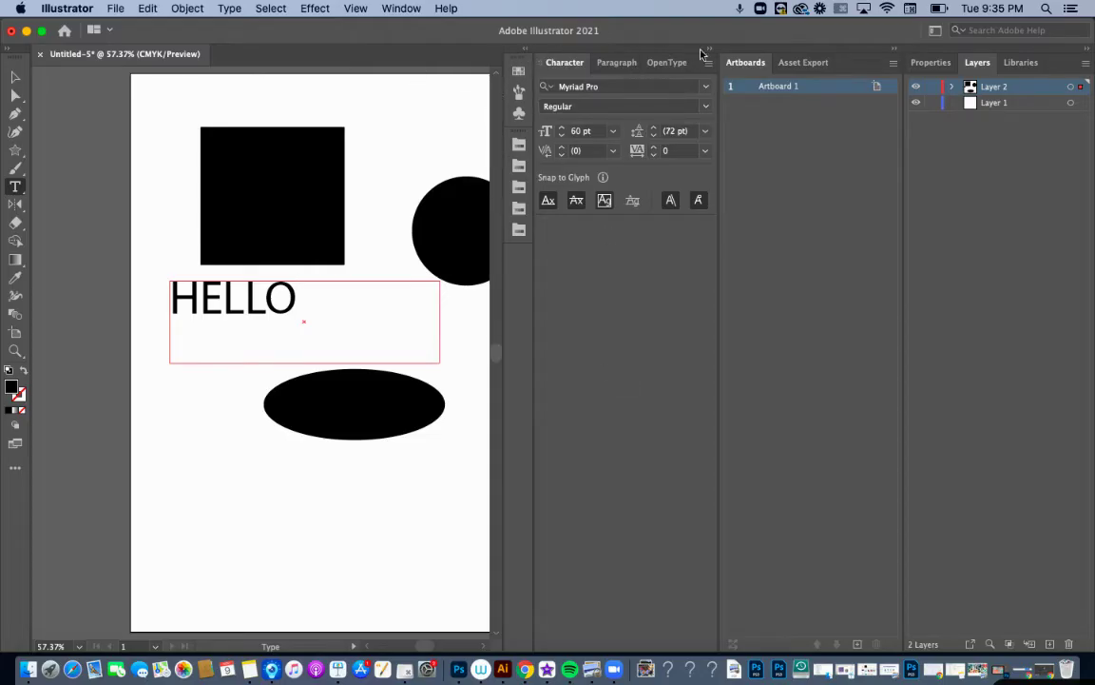
{"action": "left_click", "coordinate": [894, 47]}
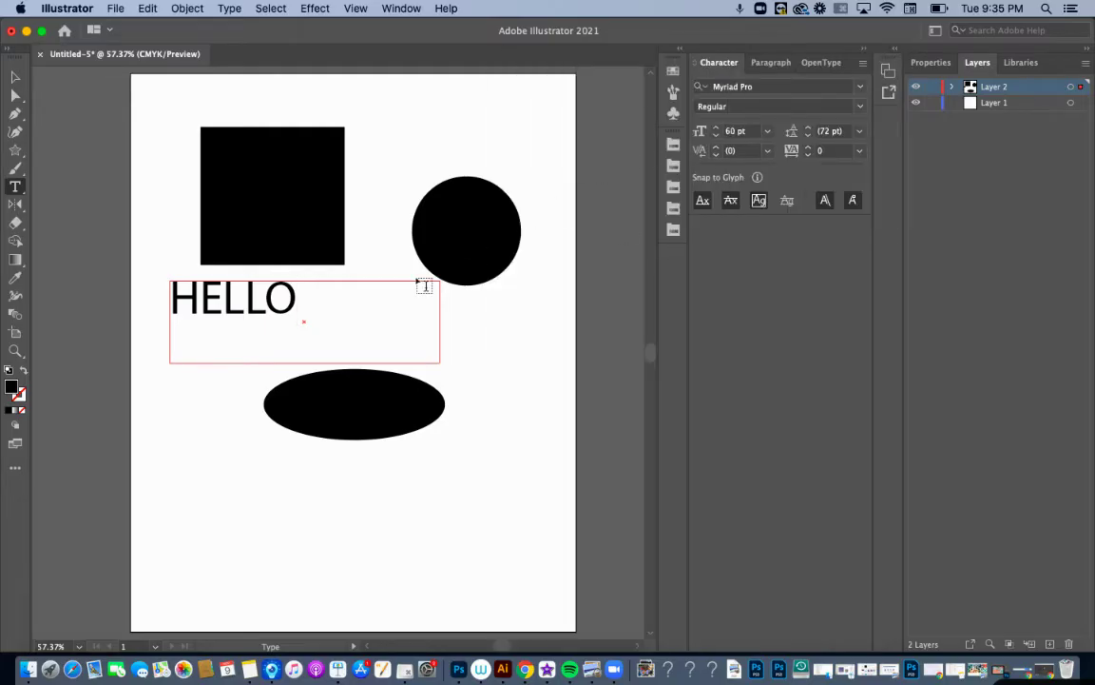
- Select HELLO and set it in the Baby Blue font at 100 pt
{"action": "left_click_drag", "start_coordinate": [301, 300], "coordinate": [168, 286]}
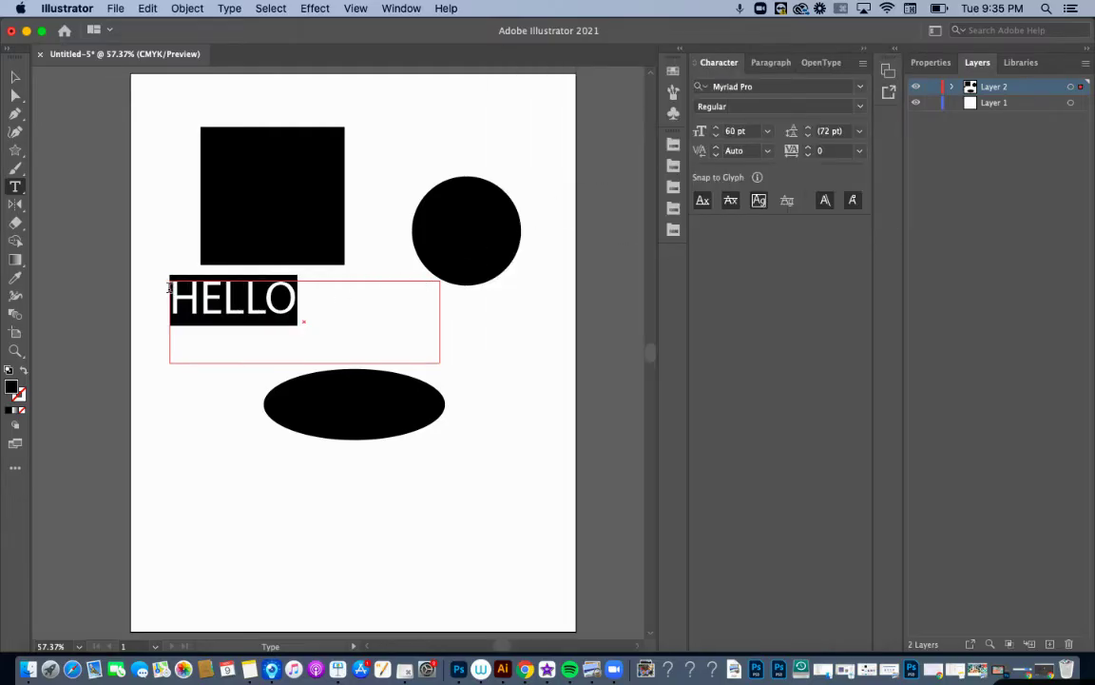
{"action": "left_click", "coordinate": [860, 87]}
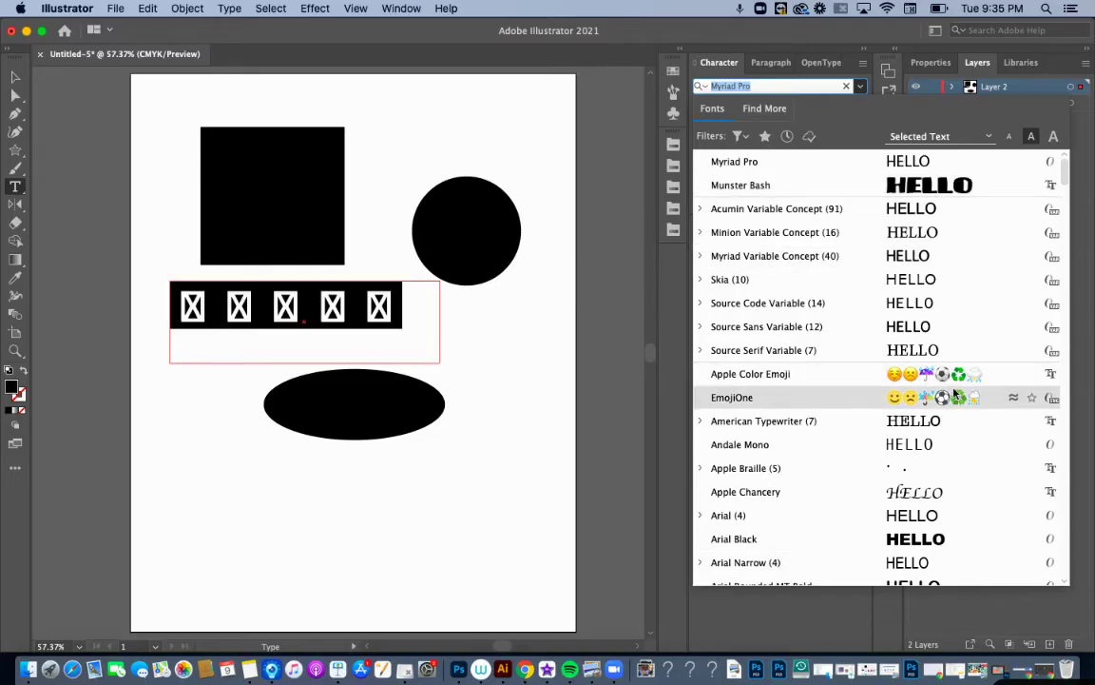
{"action": "scroll", "coordinate": [941, 418], "scroll_direction": "down", "scroll_amount": 5}
{"action": "scroll", "coordinate": [949, 420], "scroll_direction": "down", "scroll_amount": 5}
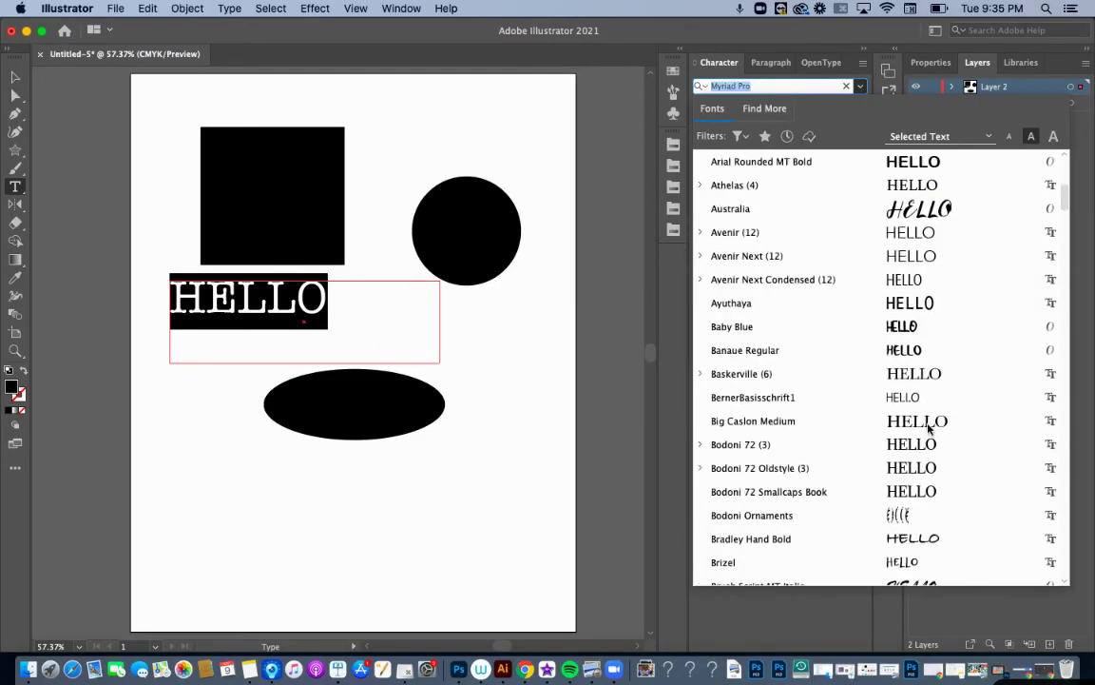
{"action": "left_click", "coordinate": [910, 328]}
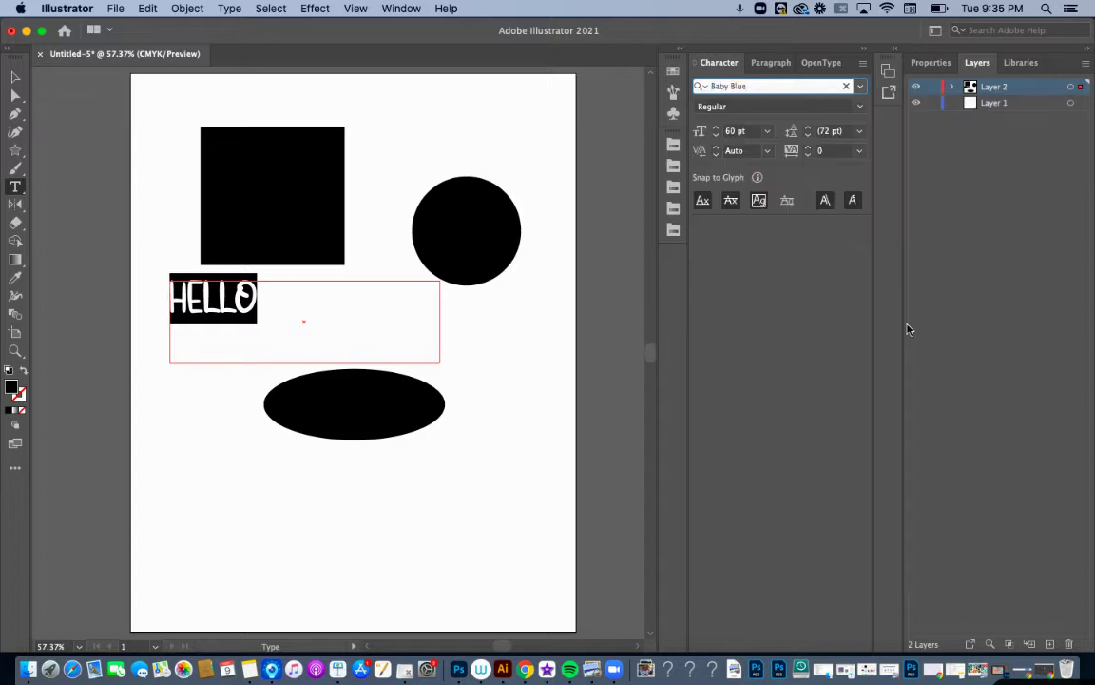
{"action": "left_click", "coordinate": [735, 132]}
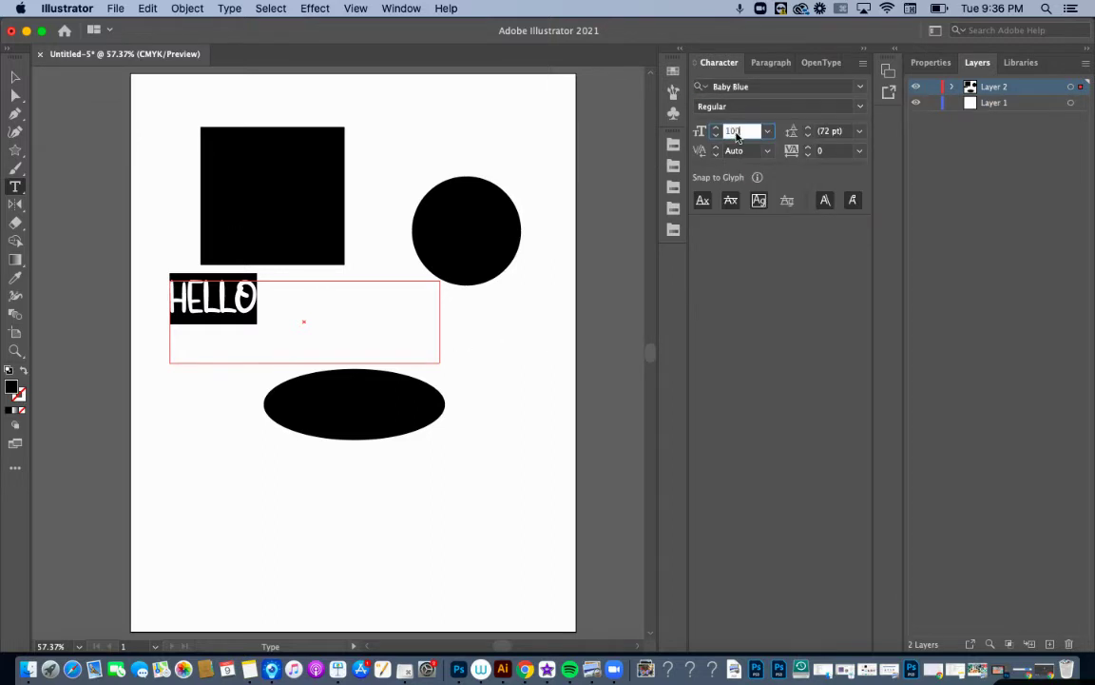
{"action": "type", "text": "100"}
{"action": "key", "text": "Return"}
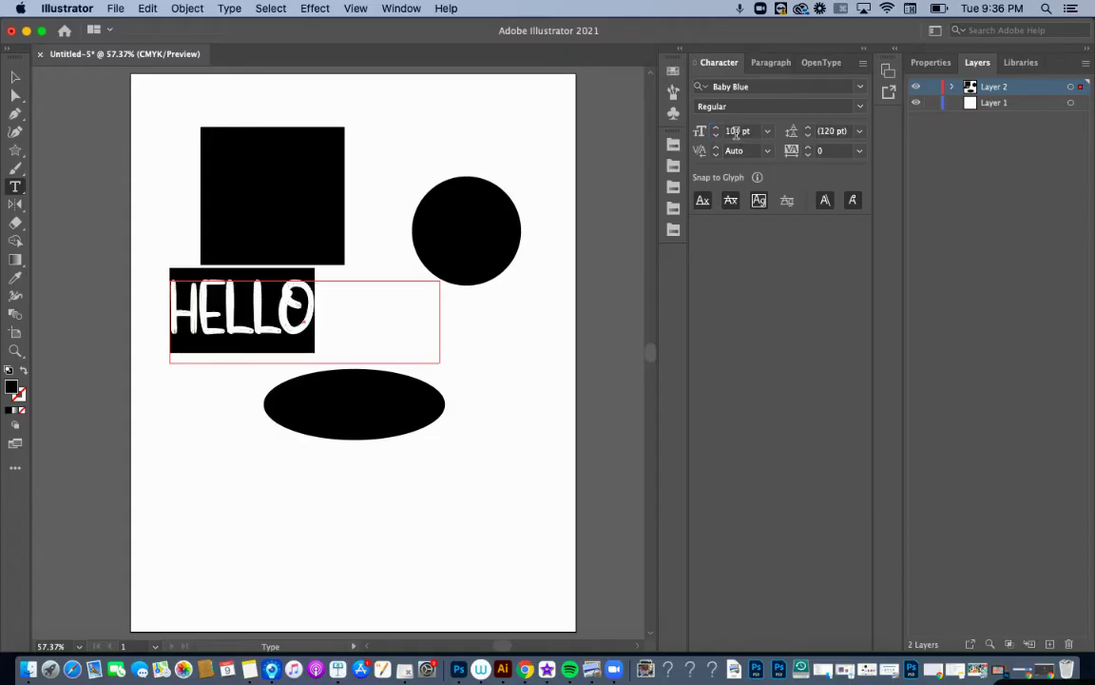
{"action": "left_click", "coordinate": [15, 79]}
- Drag HELLO right and down above the ellipse, undoing an accidental corner rounding
{"action": "left_click", "coordinate": [176, 423]}
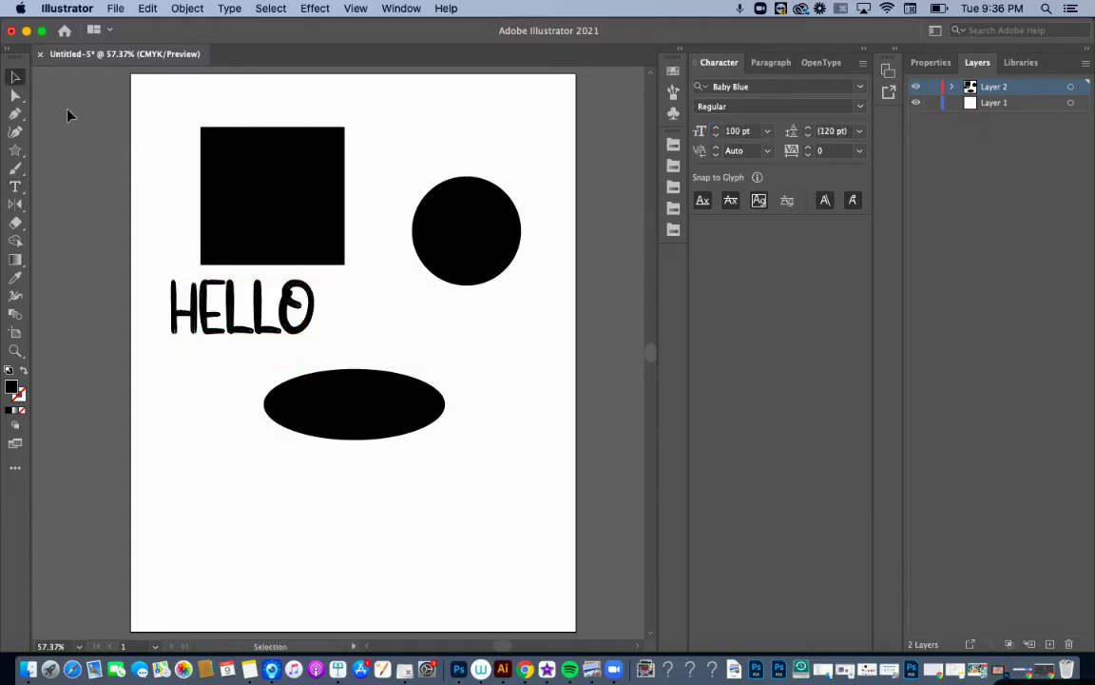
{"action": "left_click", "coordinate": [15, 95]}
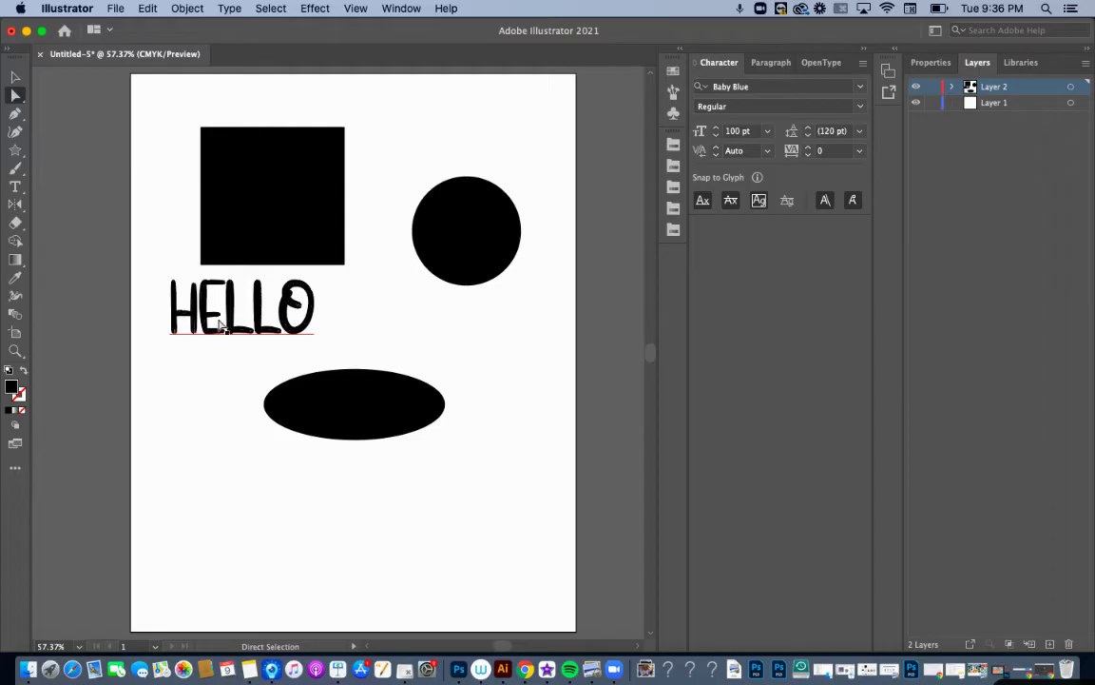
{"action": "left_click_drag", "start_coordinate": [211, 321], "coordinate": [271, 334]}
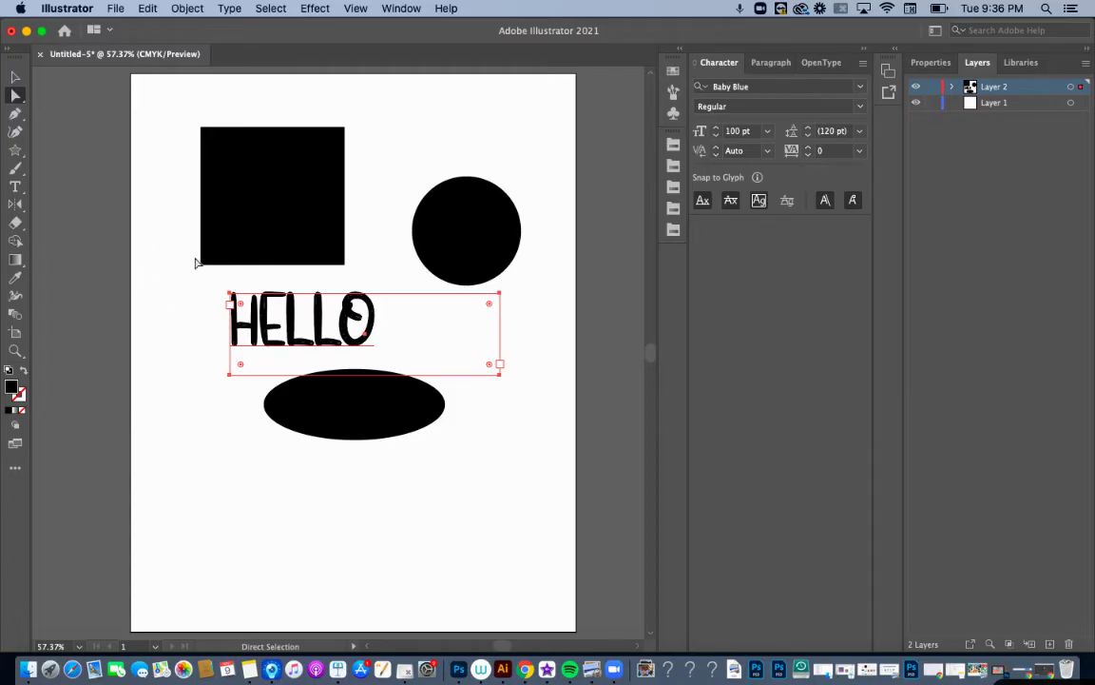
{"action": "left_click_drag", "start_coordinate": [240, 306], "coordinate": [379, 444]}
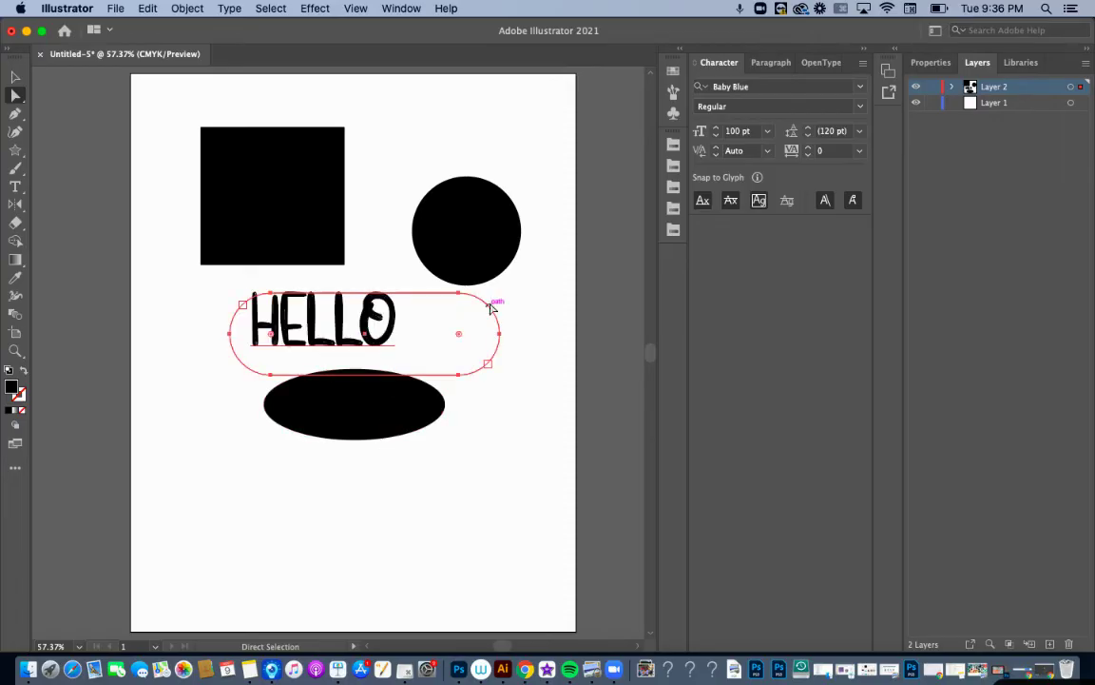
{"action": "left_click_drag", "start_coordinate": [458, 334], "coordinate": [424, 324]}
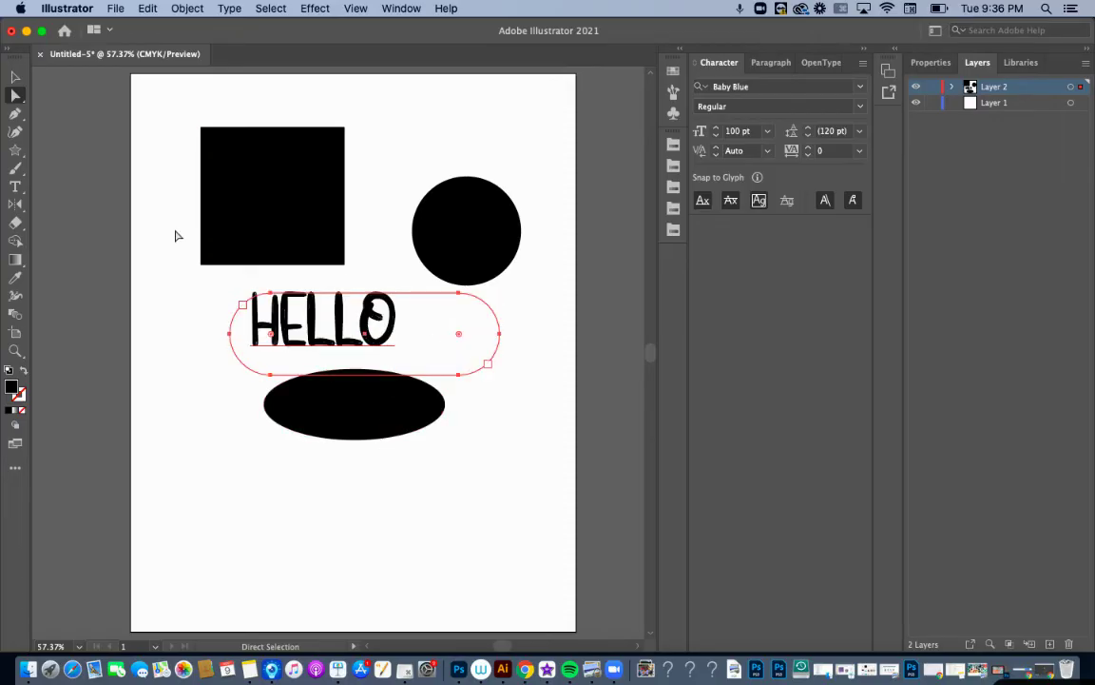
{"action": "key", "text": "super+z"}
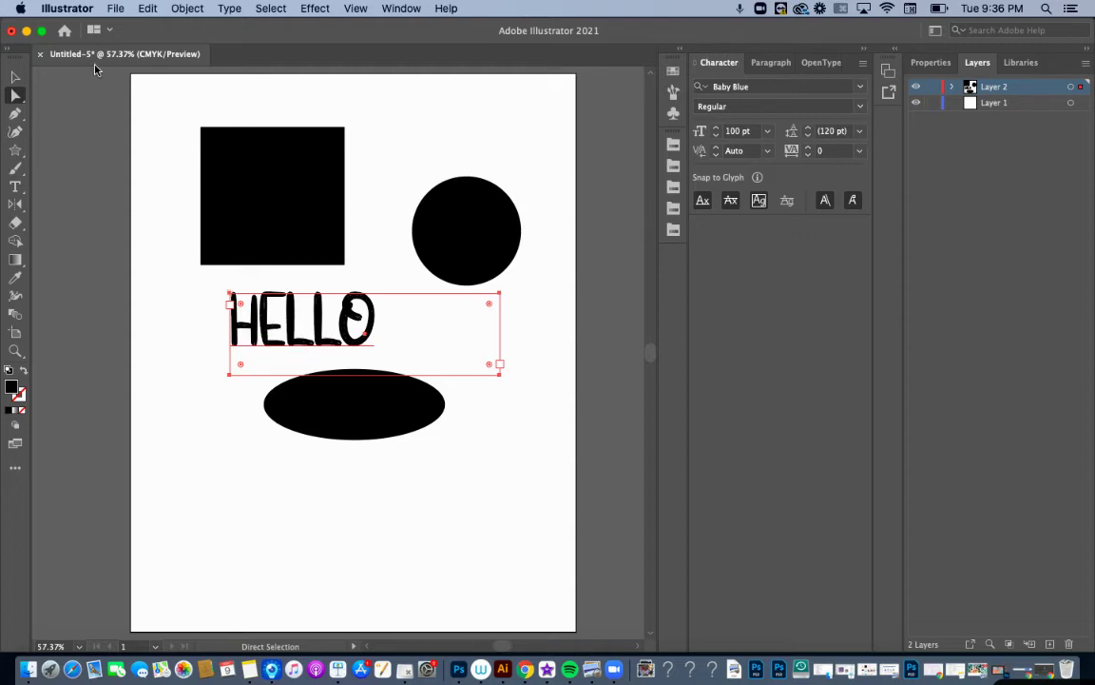
{"action": "left_click", "coordinate": [15, 76]}
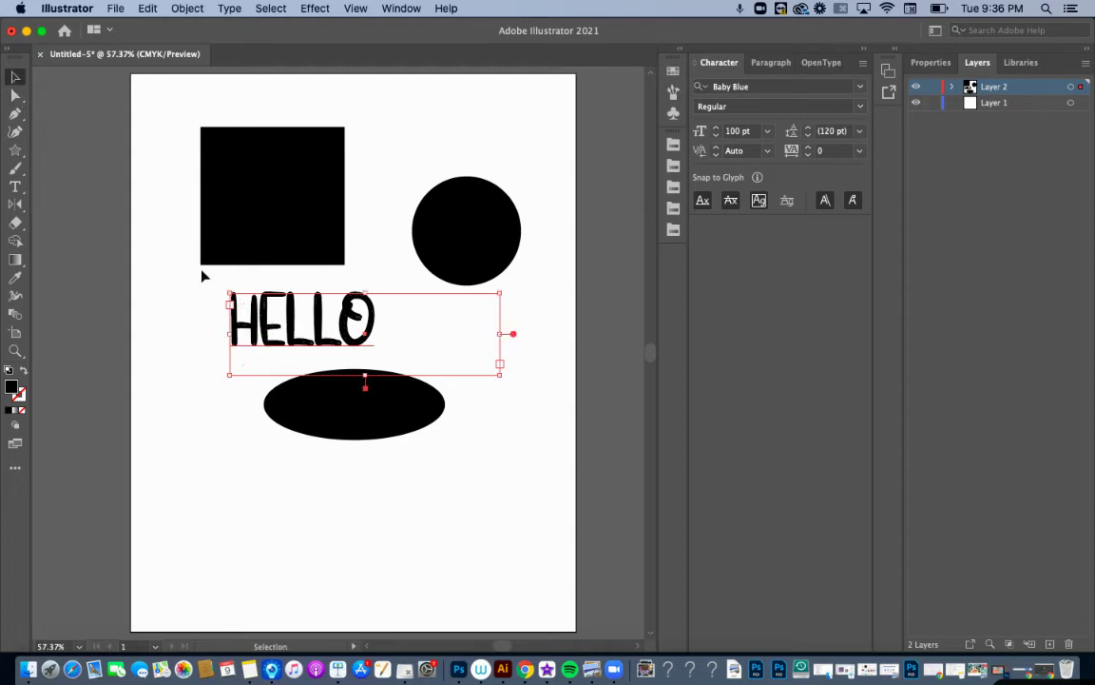
{"action": "right_click", "coordinate": [283, 303]}
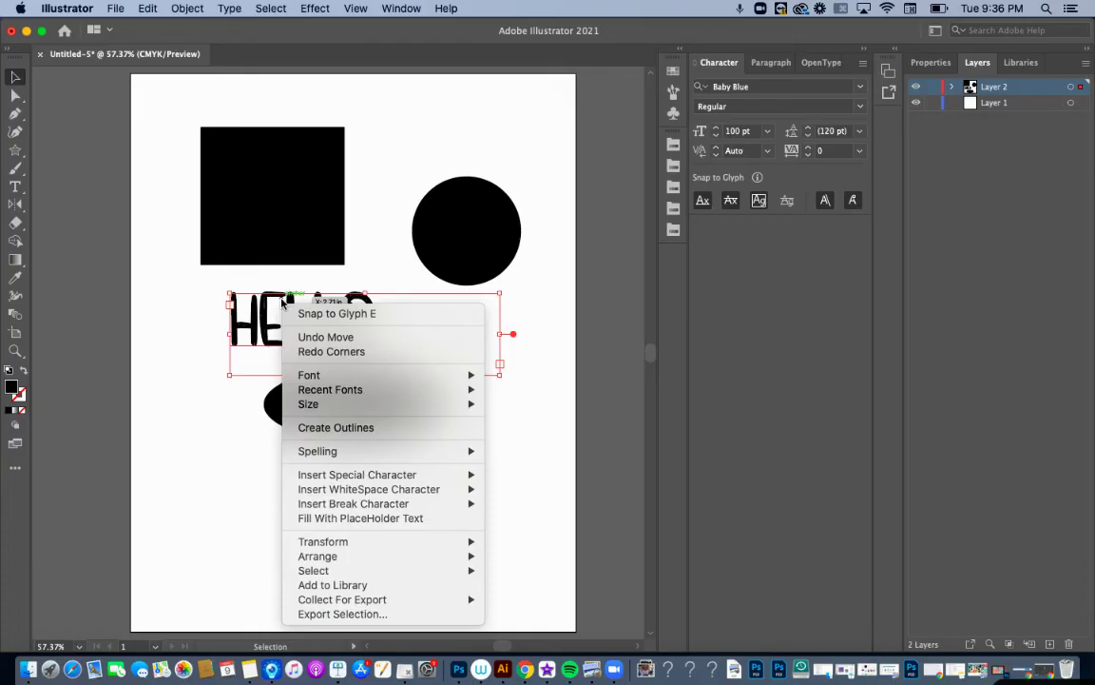
{"action": "left_click", "coordinate": [328, 427]}
{"action": "left_click", "coordinate": [217, 415]}
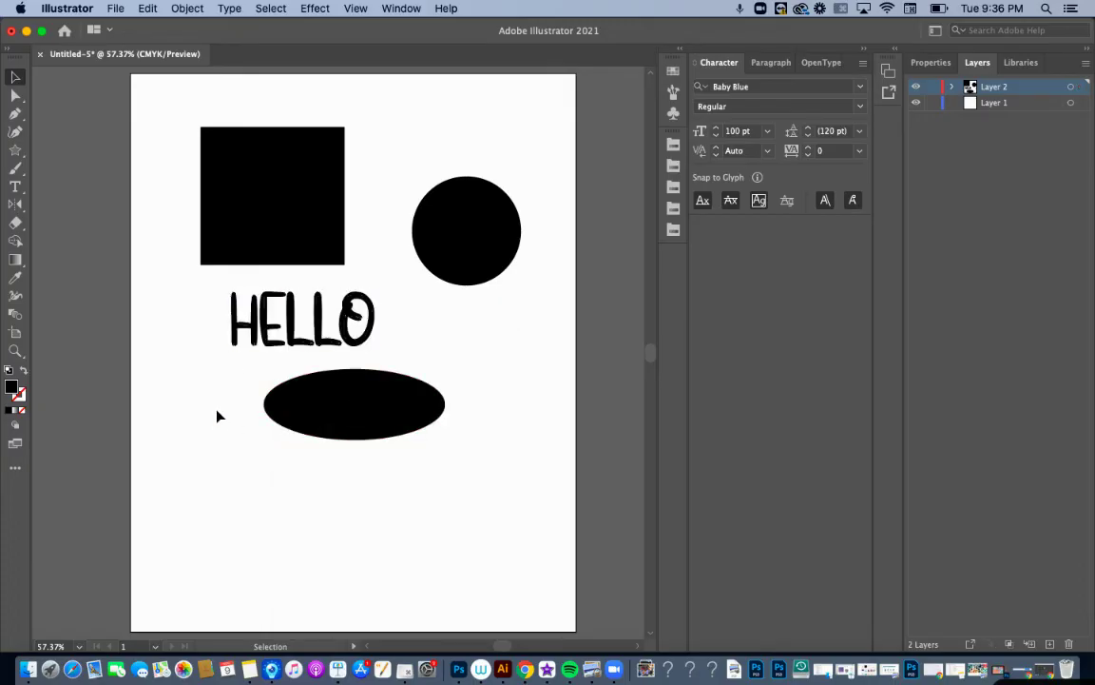
{"action": "left_click_drag", "start_coordinate": [253, 328], "coordinate": [215, 327]}
{"action": "key", "text": "super+z"}
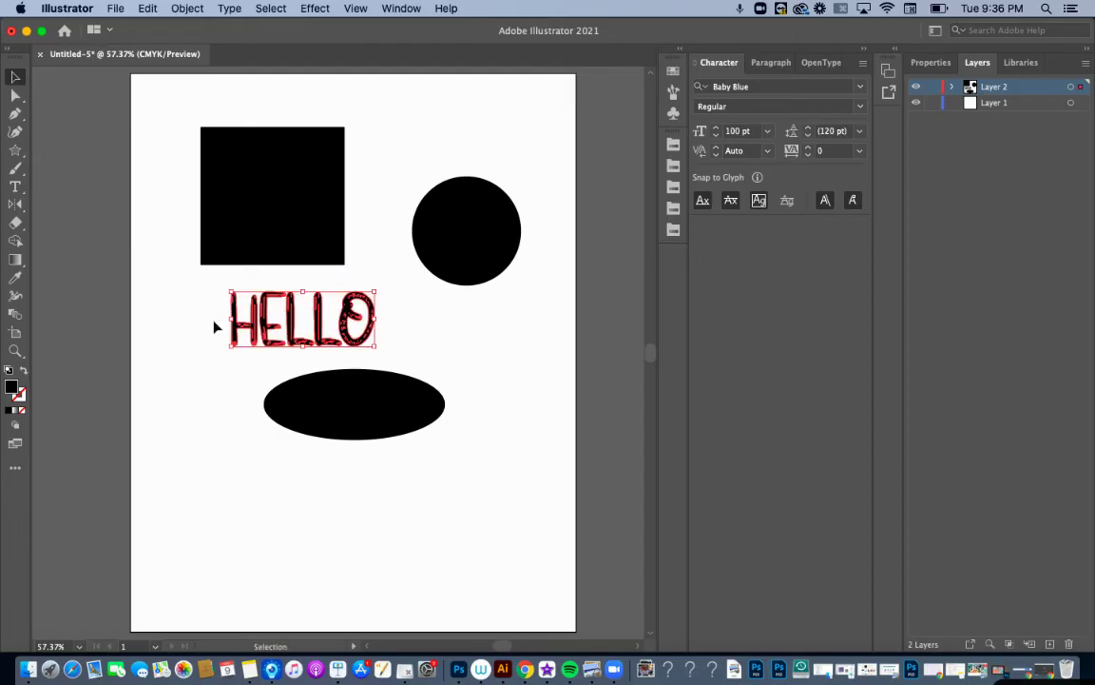
- Undo the outline conversion and expand HELLO into filled shapes with Object > Expand
{"action": "key", "text": "super+z"}
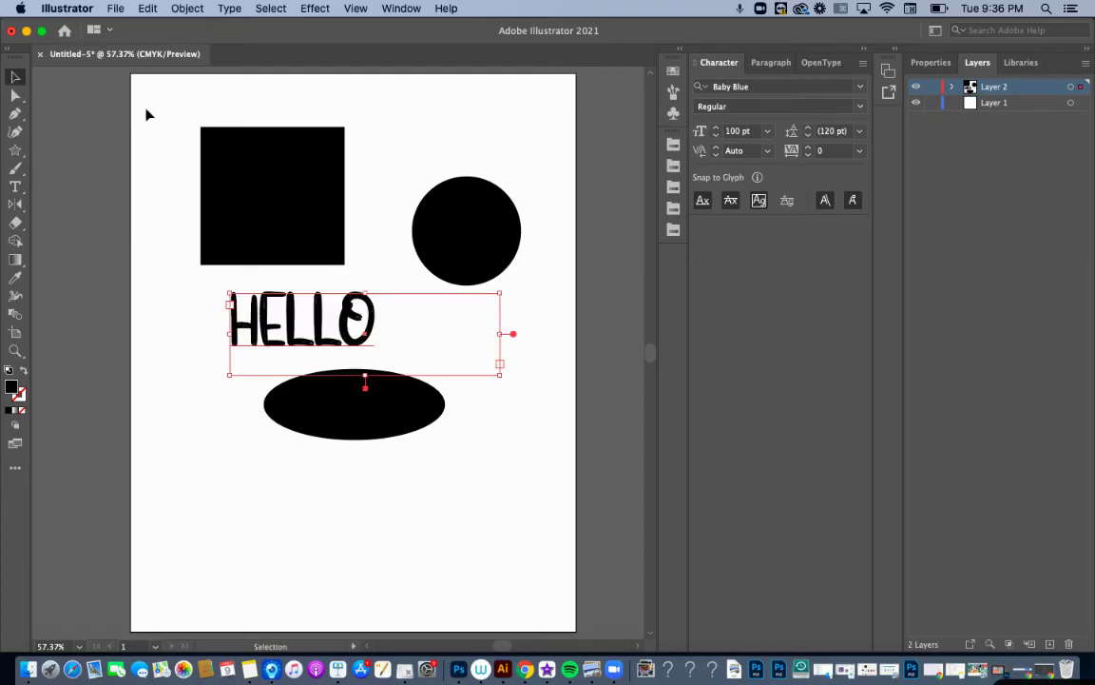
{"action": "left_click", "coordinate": [186, 8]}
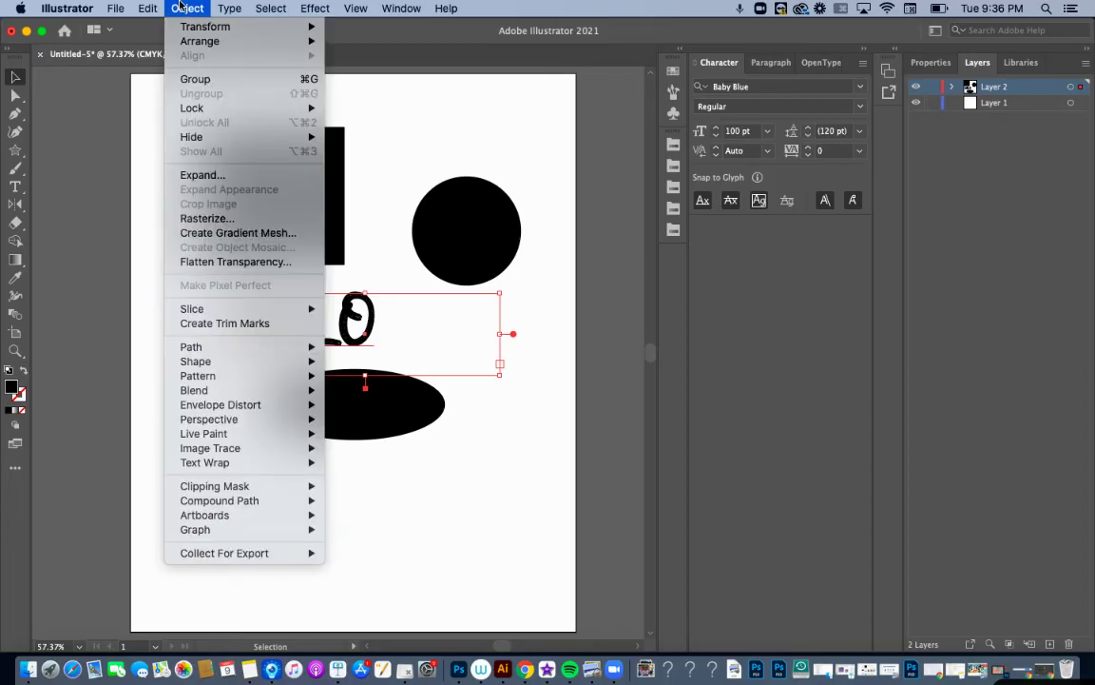
{"action": "left_click", "coordinate": [190, 177]}
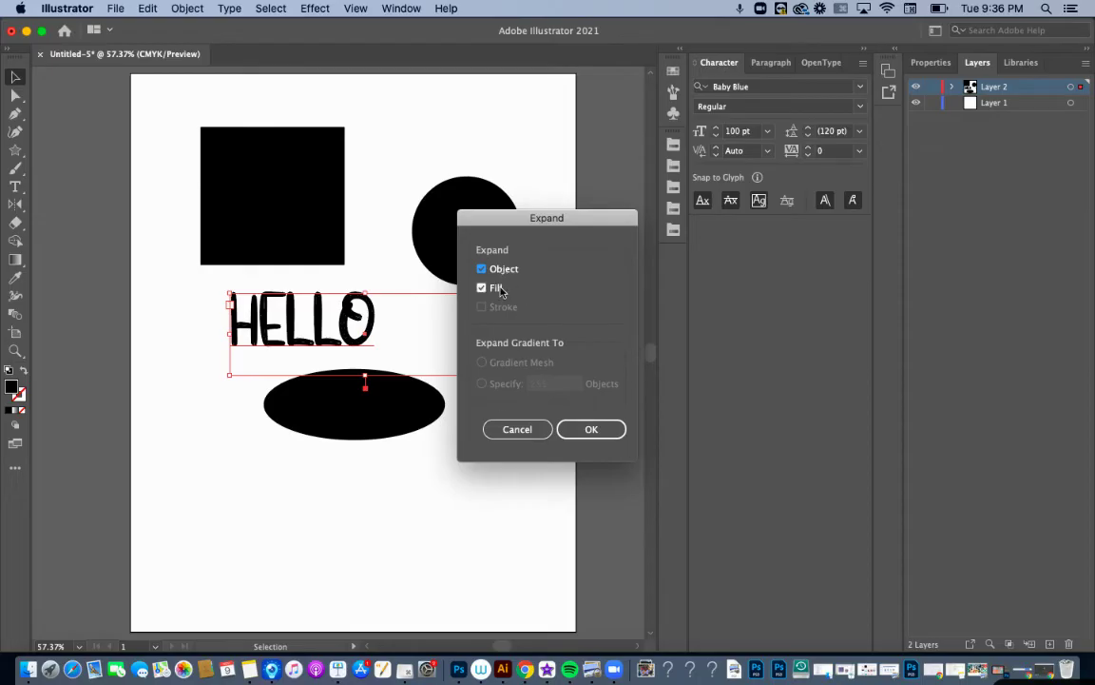
{"action": "left_click", "coordinate": [587, 429]}
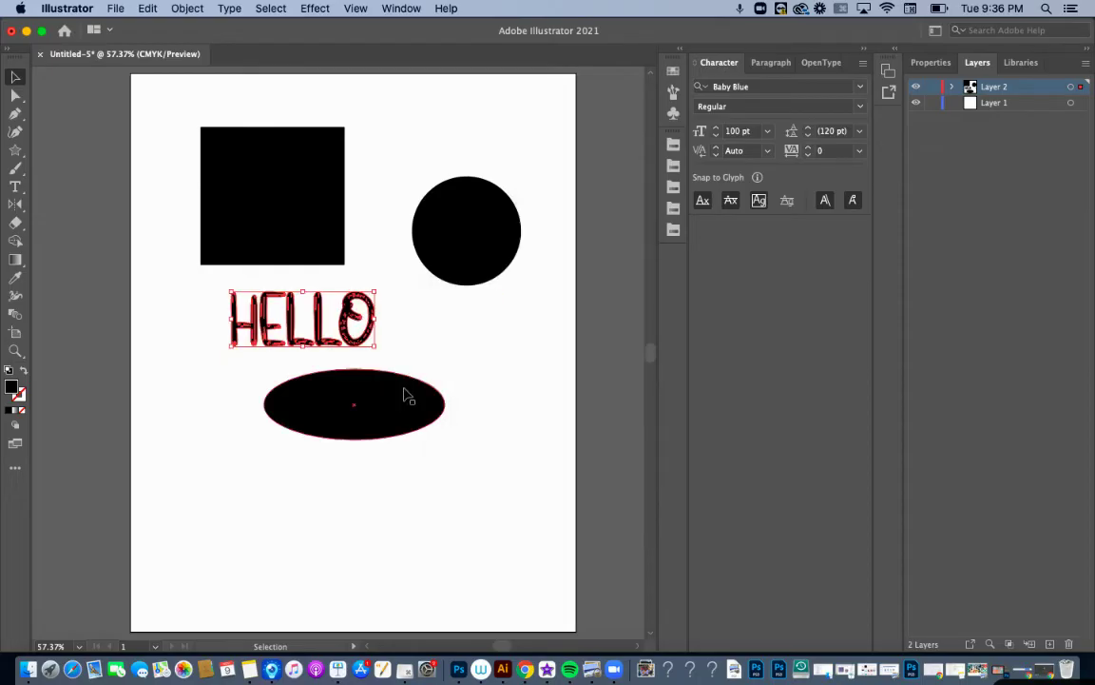
- Shift the expanded HELLO artwork slightly to the left
{"action": "left_click", "coordinate": [124, 199]}
{"action": "mouse_move", "coordinate": [238, 335]}
{"action": "left_mouse_down"}
{"action": "mouse_move", "coordinate": [258, 350]}
{"action": "mouse_move", "coordinate": [216, 329]}
{"action": "left_mouse_up"}
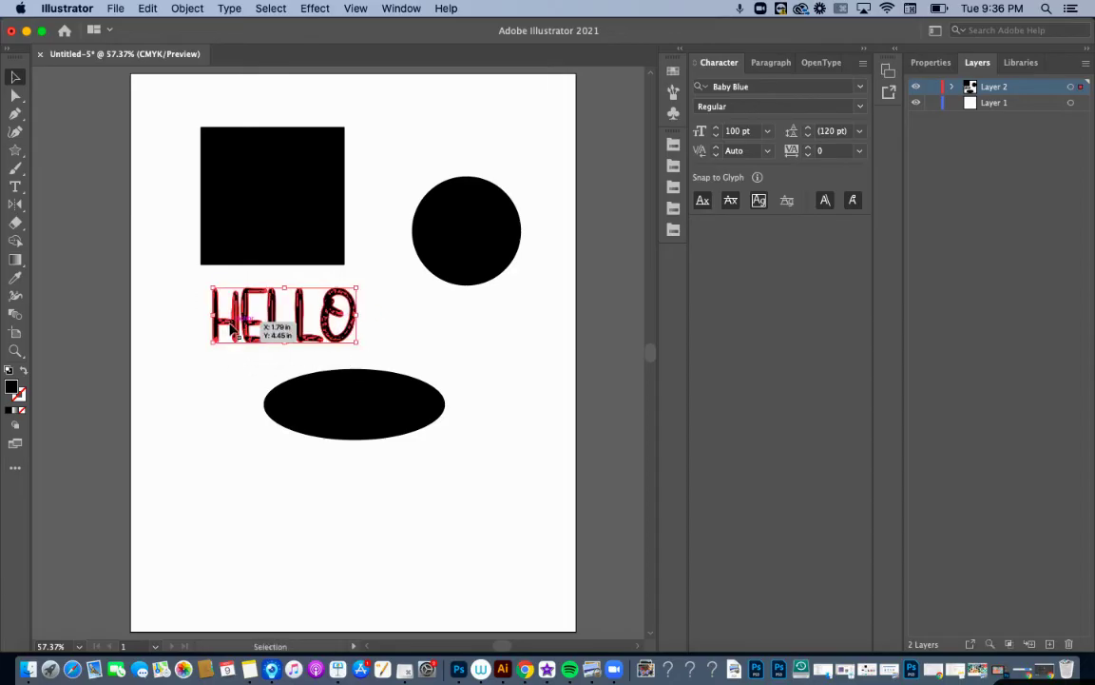
{"action": "left_click", "coordinate": [274, 330]}
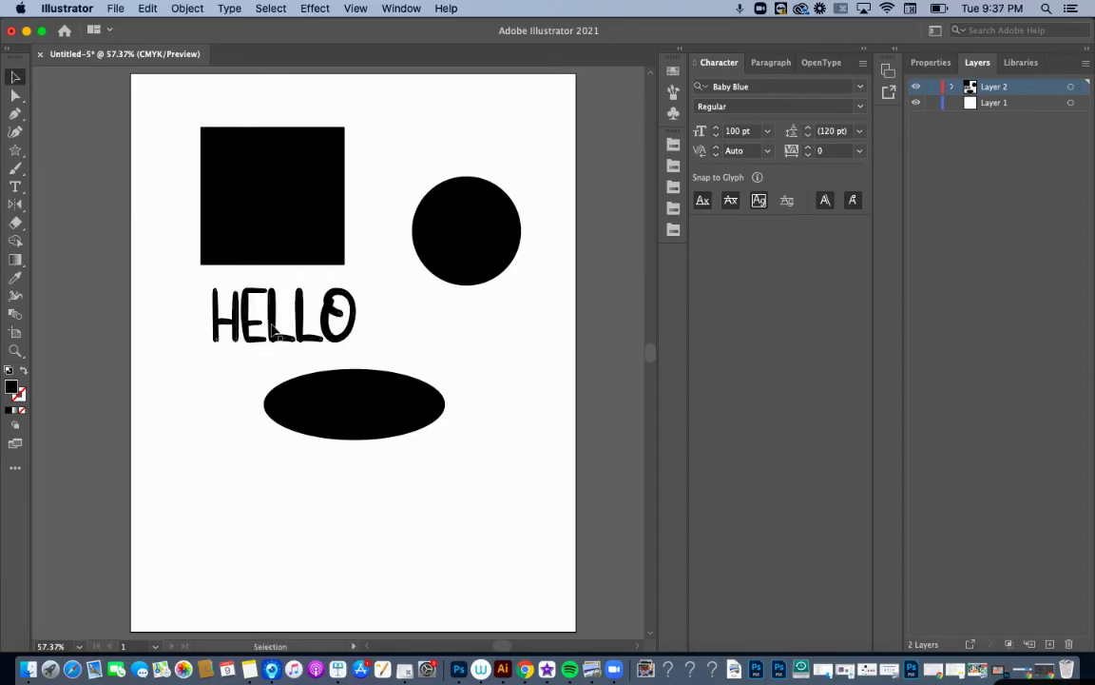
{"action": "left_click", "coordinate": [271, 333]}
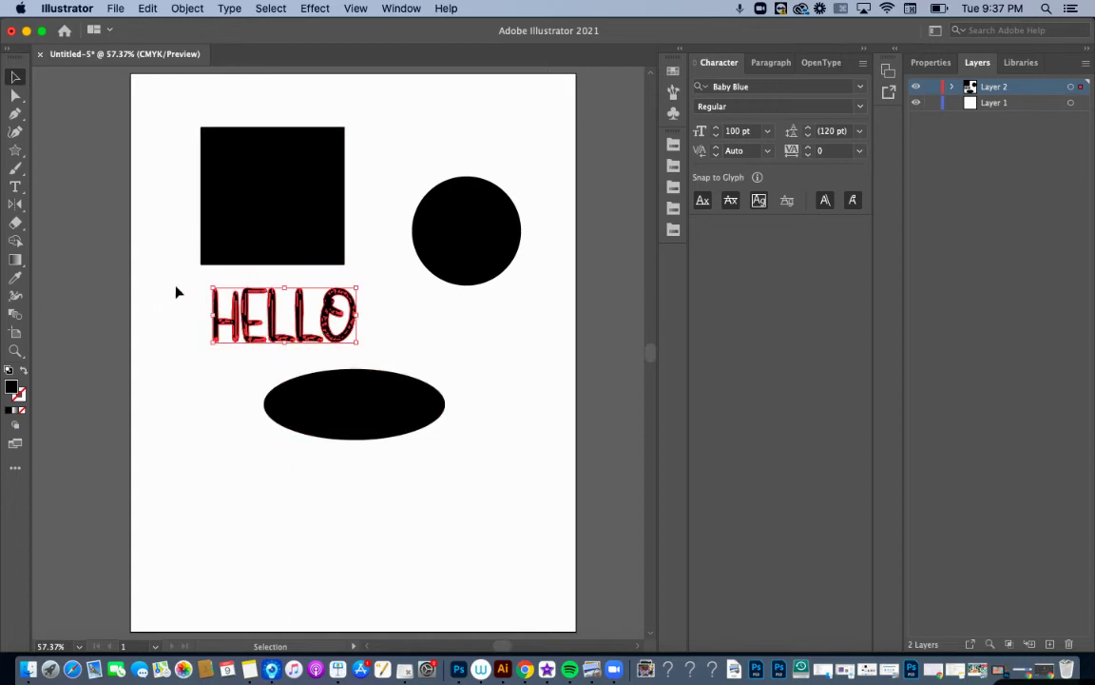
- Ungroup HELLO into separate letters
{"action": "left_click", "coordinate": [181, 9]}
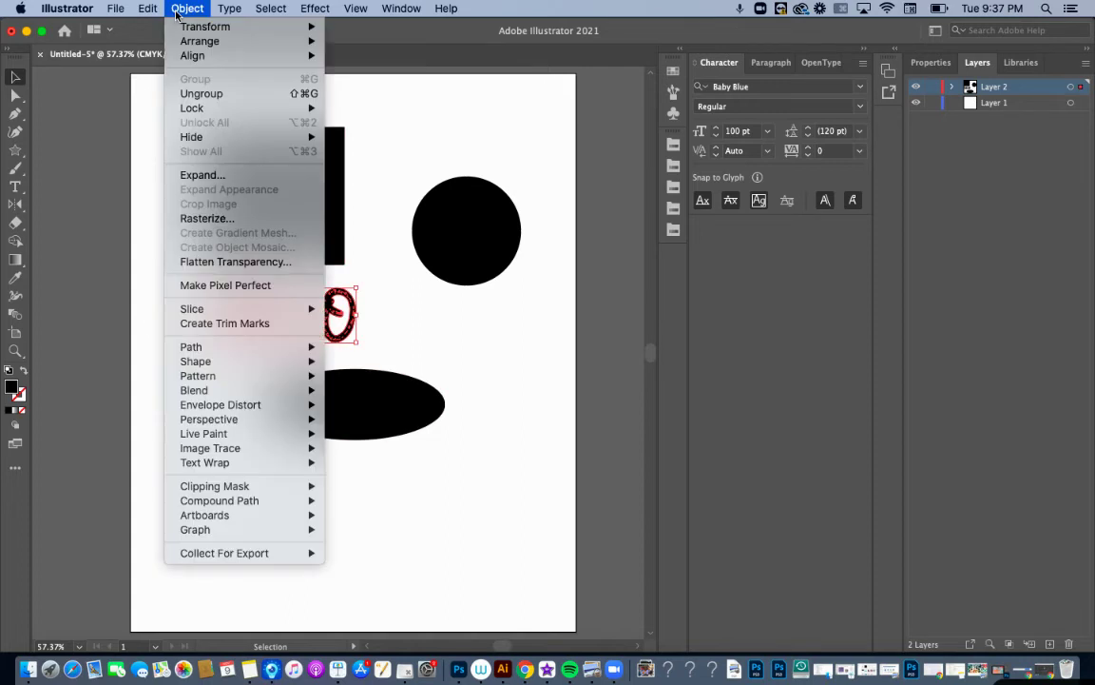
{"action": "left_click", "coordinate": [195, 94]}
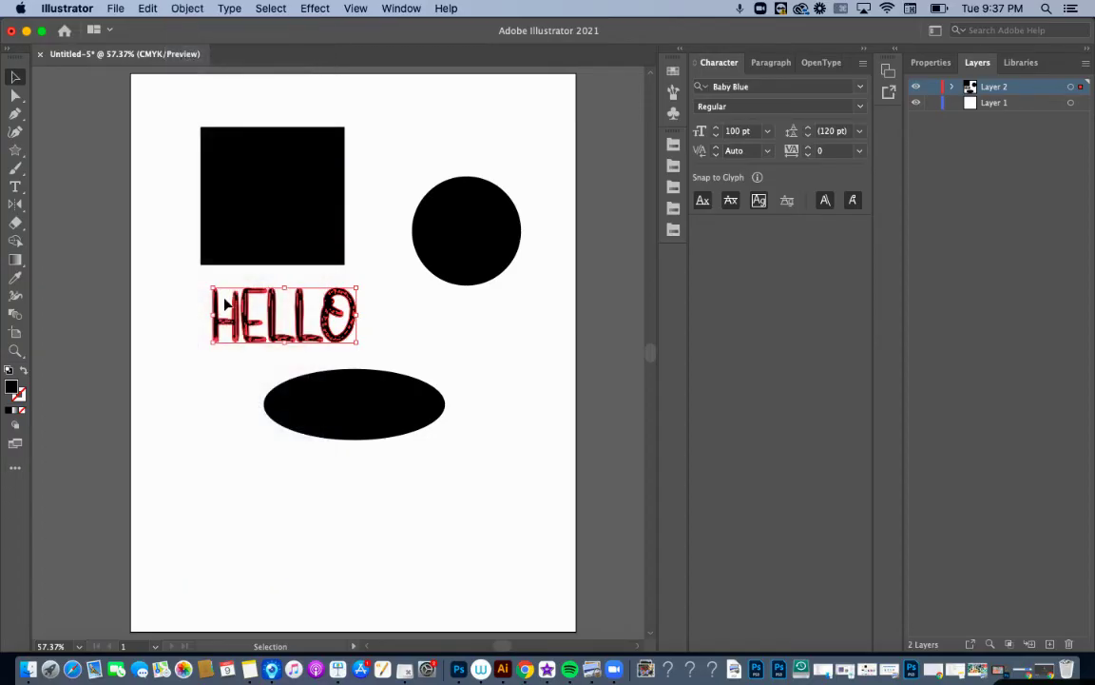
{"action": "left_click", "coordinate": [193, 333]}
- Stagger the letters: H left and slightly down, E raised, O lowered beside the second L
{"action": "left_click_drag", "start_coordinate": [222, 327], "coordinate": [187, 327]}
{"action": "mouse_move", "coordinate": [267, 310]}
{"action": "left_mouse_down"}
{"action": "mouse_move", "coordinate": [245, 283]}
{"action": "mouse_move", "coordinate": [217, 309]}
{"action": "mouse_move", "coordinate": [266, 333]}
{"action": "mouse_move", "coordinate": [247, 347]}
{"action": "mouse_move", "coordinate": [288, 310]}
{"action": "mouse_move", "coordinate": [276, 313]}
{"action": "left_mouse_up"}
{"action": "left_click_drag", "start_coordinate": [328, 319], "coordinate": [311, 330]}
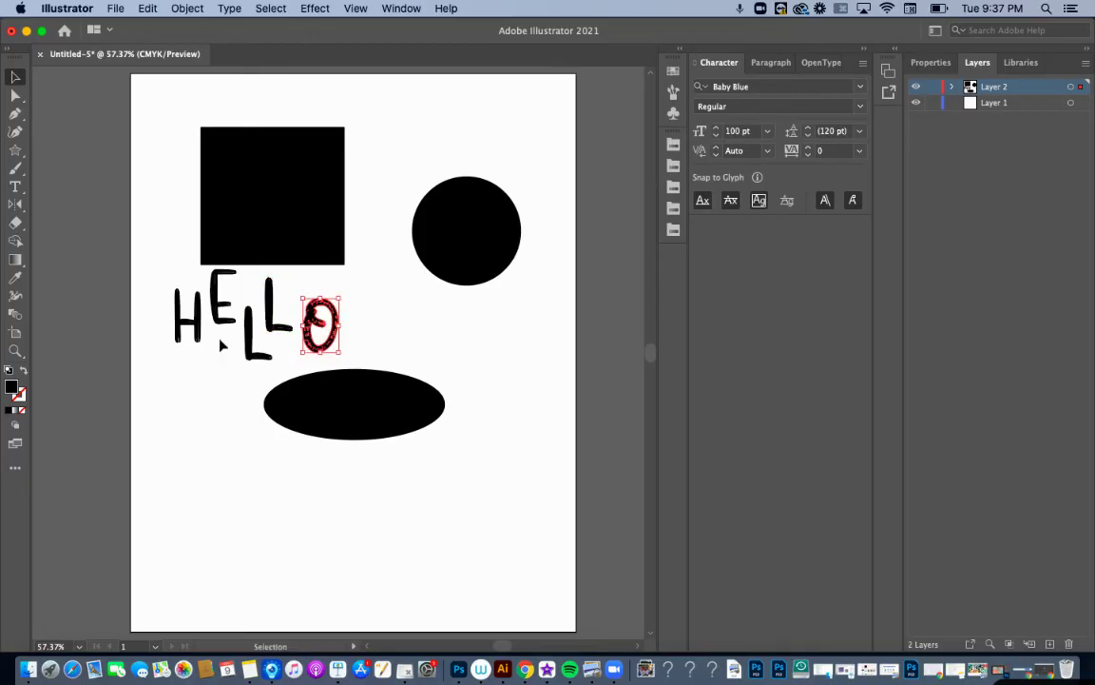
{"action": "left_click_drag", "start_coordinate": [190, 314], "coordinate": [190, 322]}
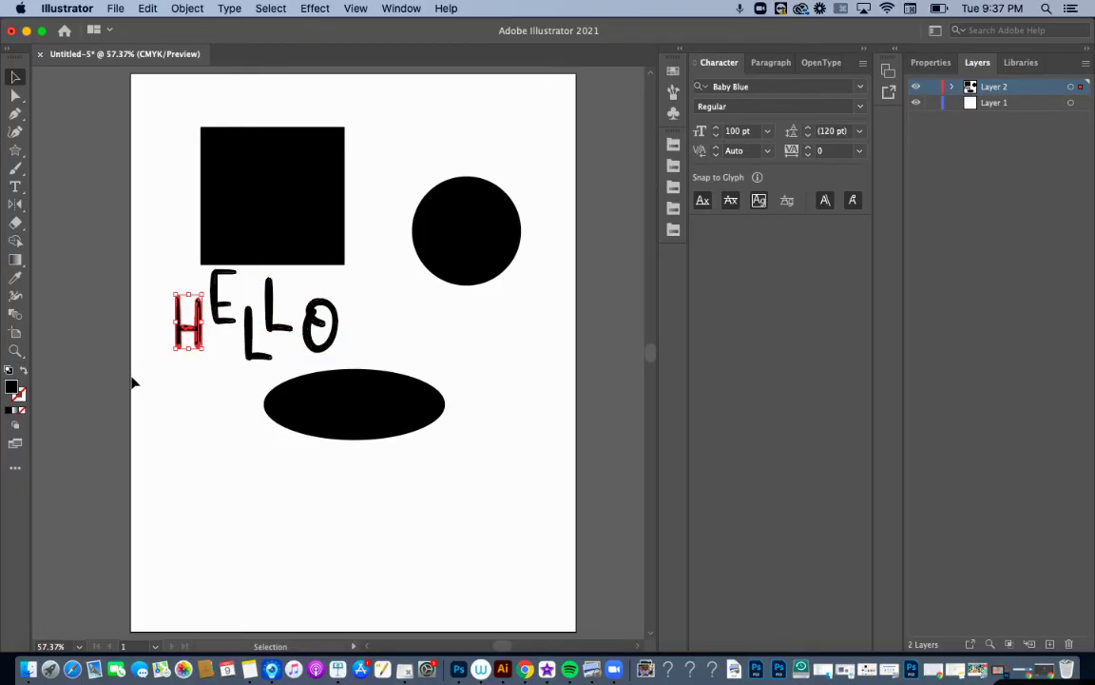
{"action": "left_click", "coordinate": [176, 421]}
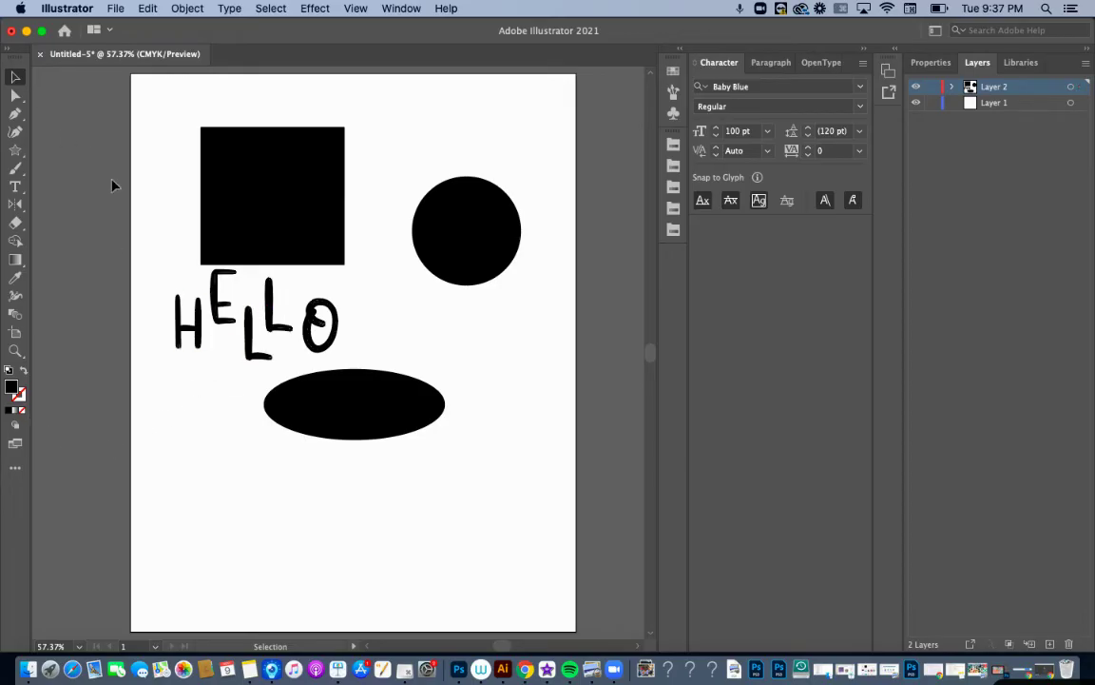
- Try filling the H with pink DD285C
{"action": "left_click", "coordinate": [179, 307]}
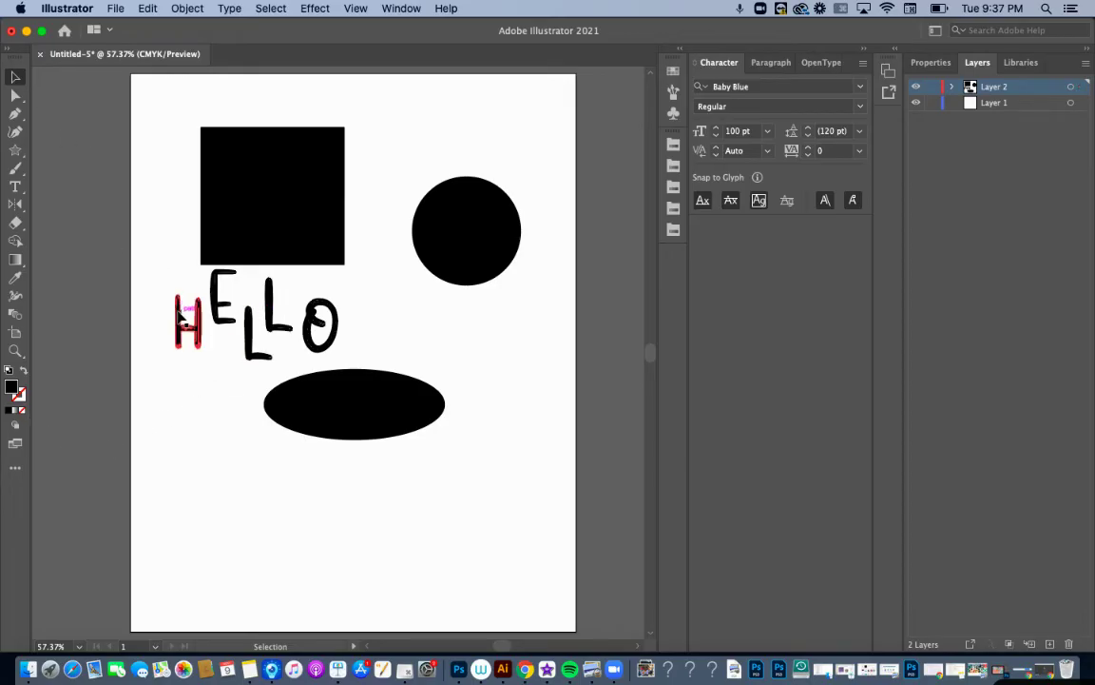
{"action": "double_click", "coordinate": [14, 388]}
{"action": "left_click", "coordinate": [452, 218]}
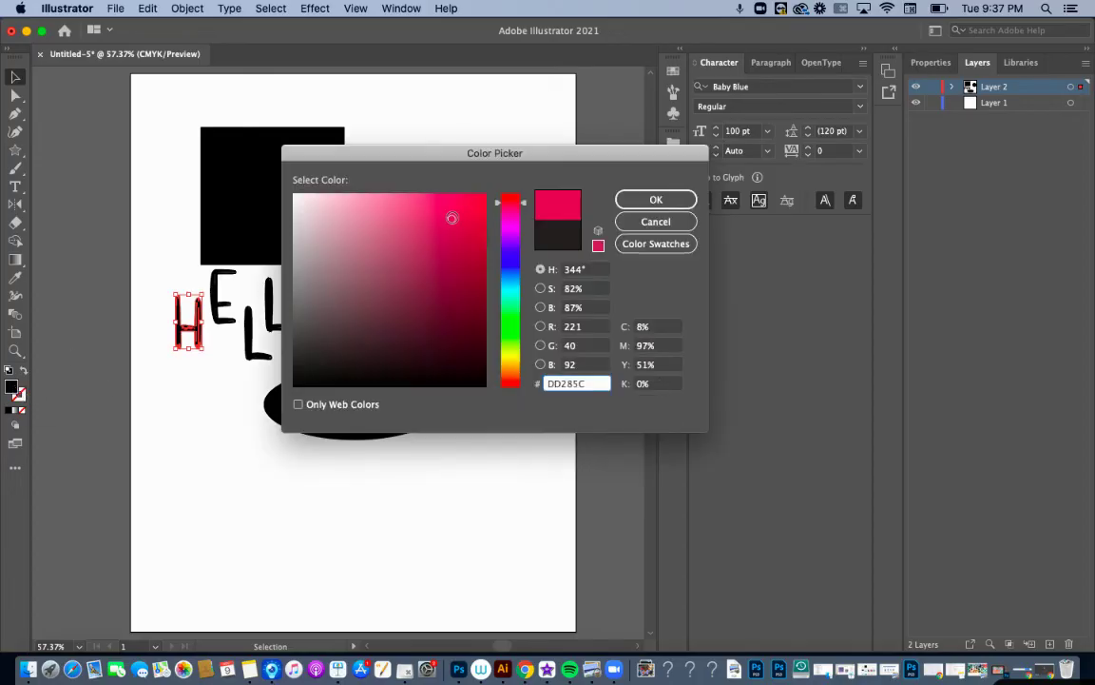
{"action": "left_click", "coordinate": [689, 203]}
{"action": "left_click", "coordinate": [574, 318]}
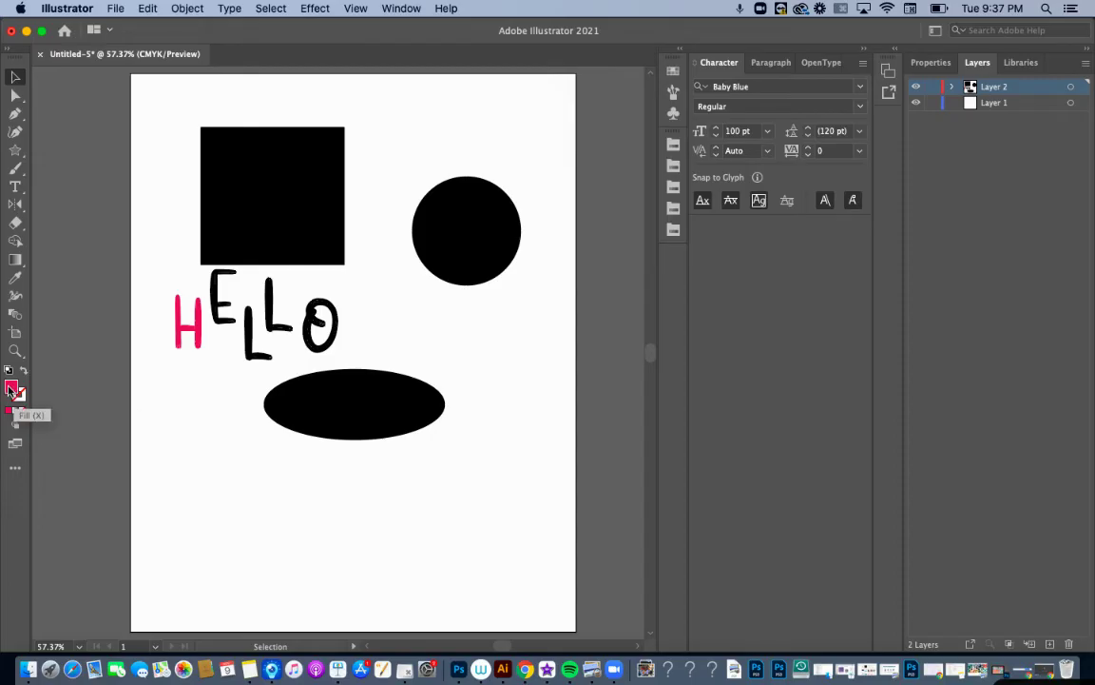
- Try a light green outline on the H, then undo both colour changes to restore black
{"action": "left_click", "coordinate": [198, 321]}
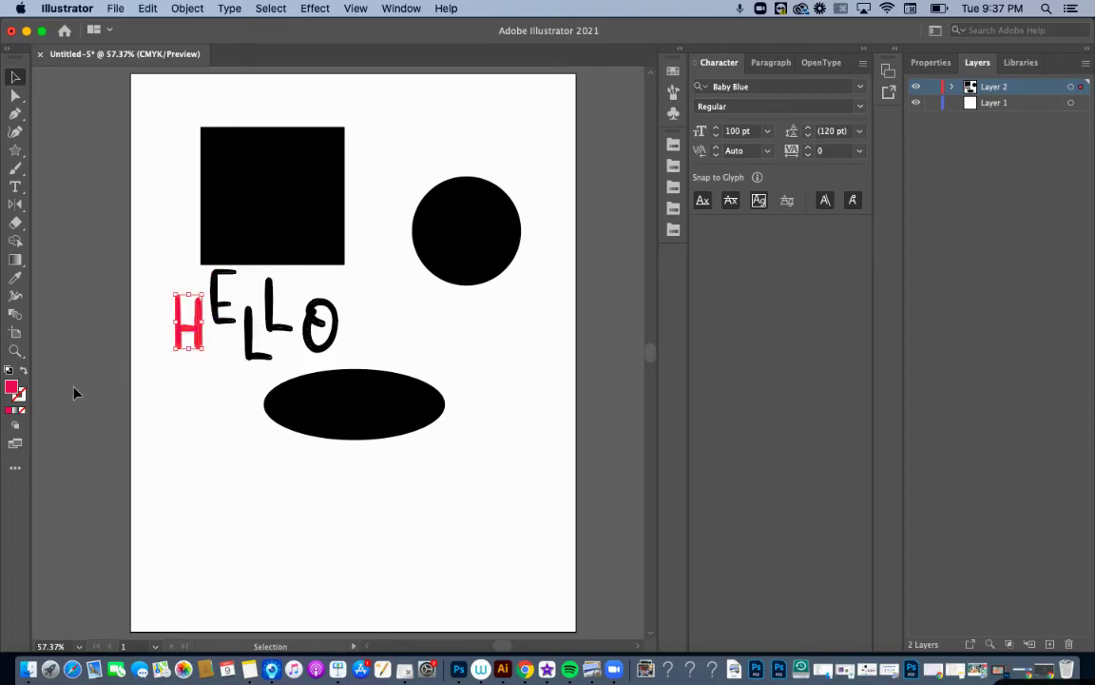
{"action": "left_click", "coordinate": [22, 396]}
{"action": "double_click", "coordinate": [19, 392]}
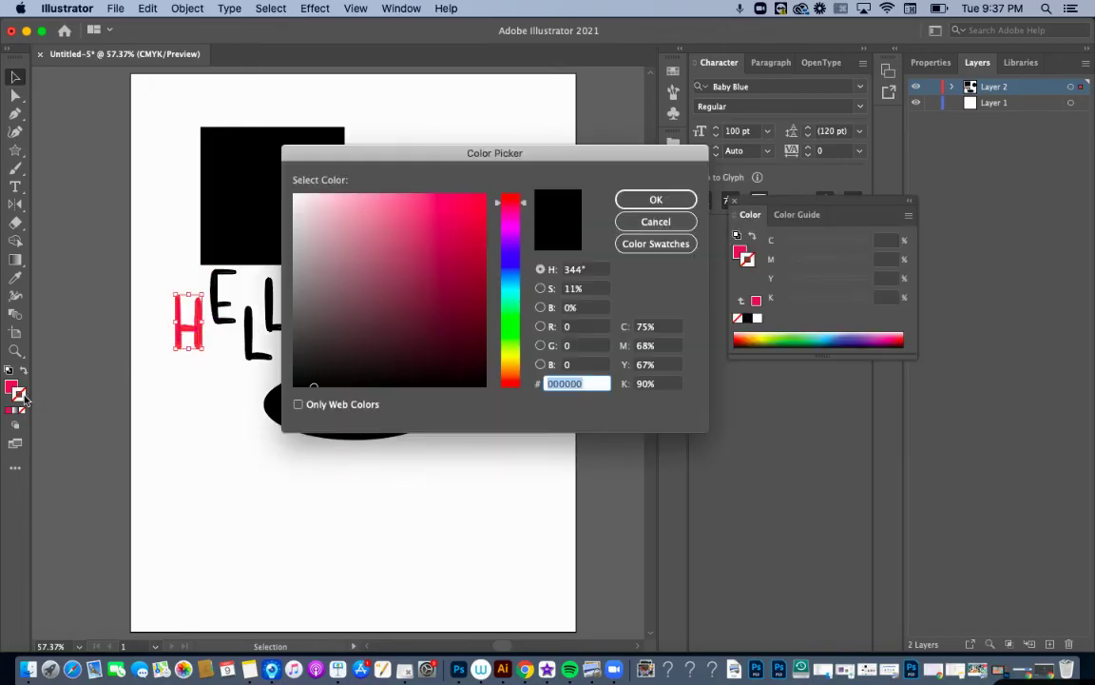
{"action": "left_click", "coordinate": [511, 334]}
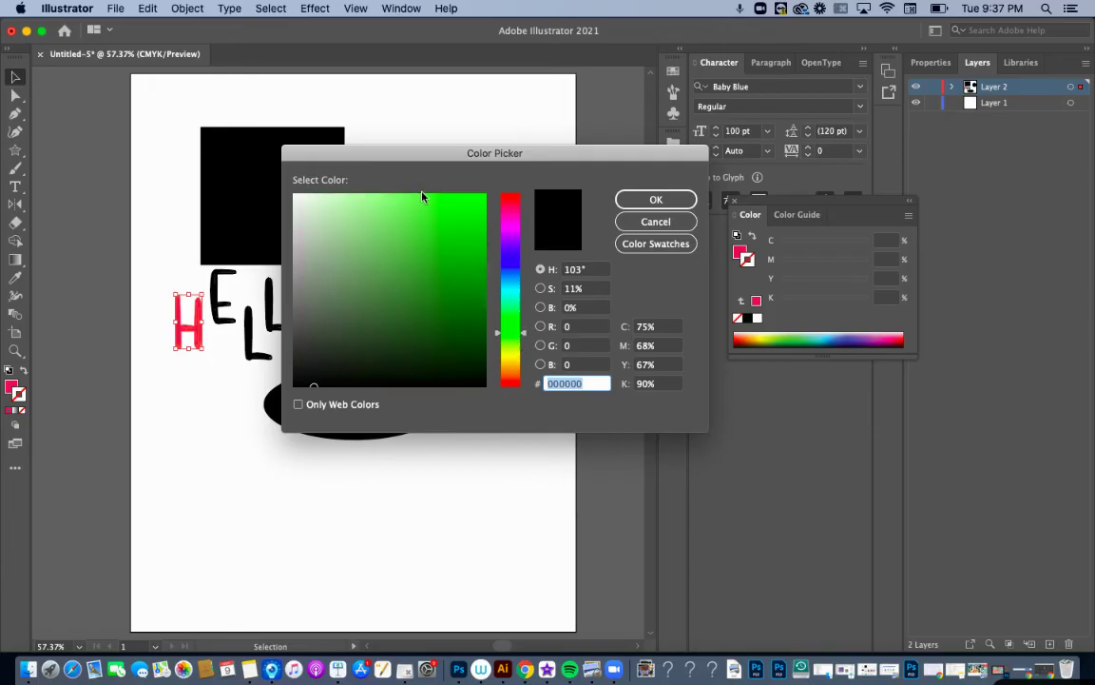
{"action": "left_click", "coordinate": [385, 201]}
{"action": "left_click", "coordinate": [651, 199]}
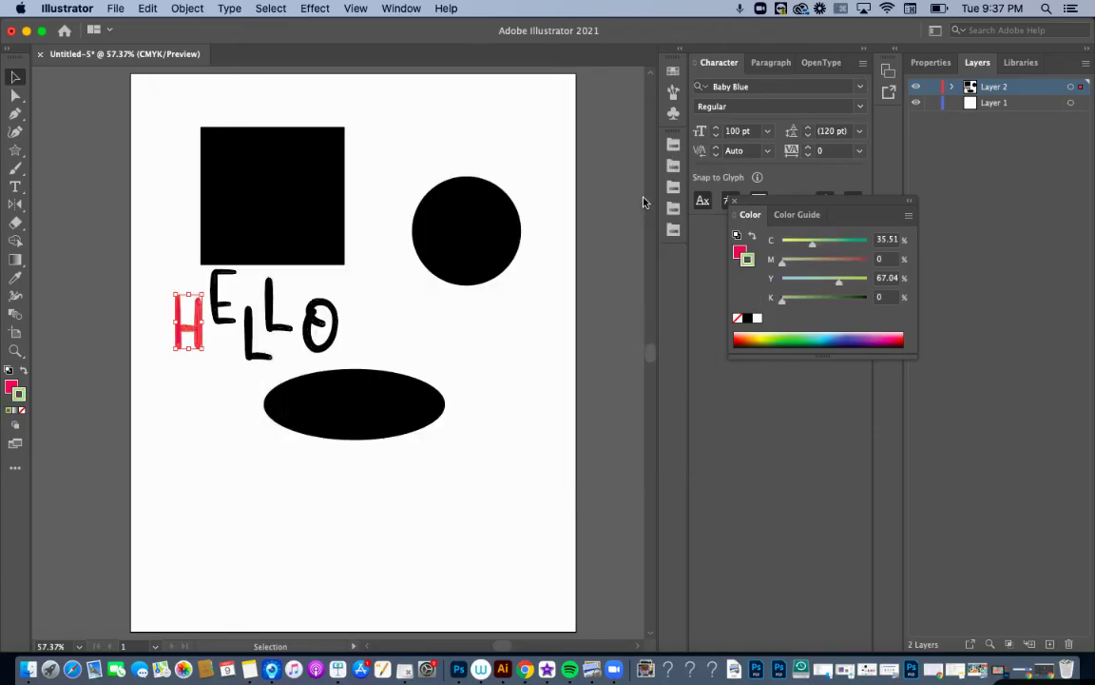
{"action": "left_click", "coordinate": [258, 457]}
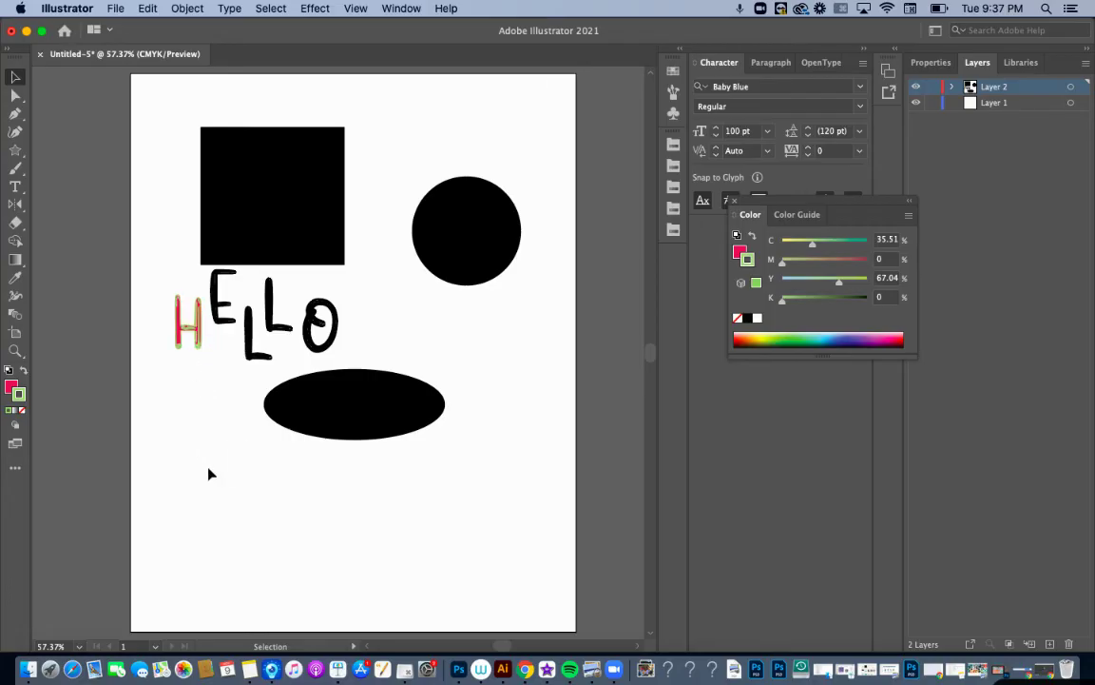
{"action": "key", "text": "super+z"}
{"action": "key", "text": "super+z"}
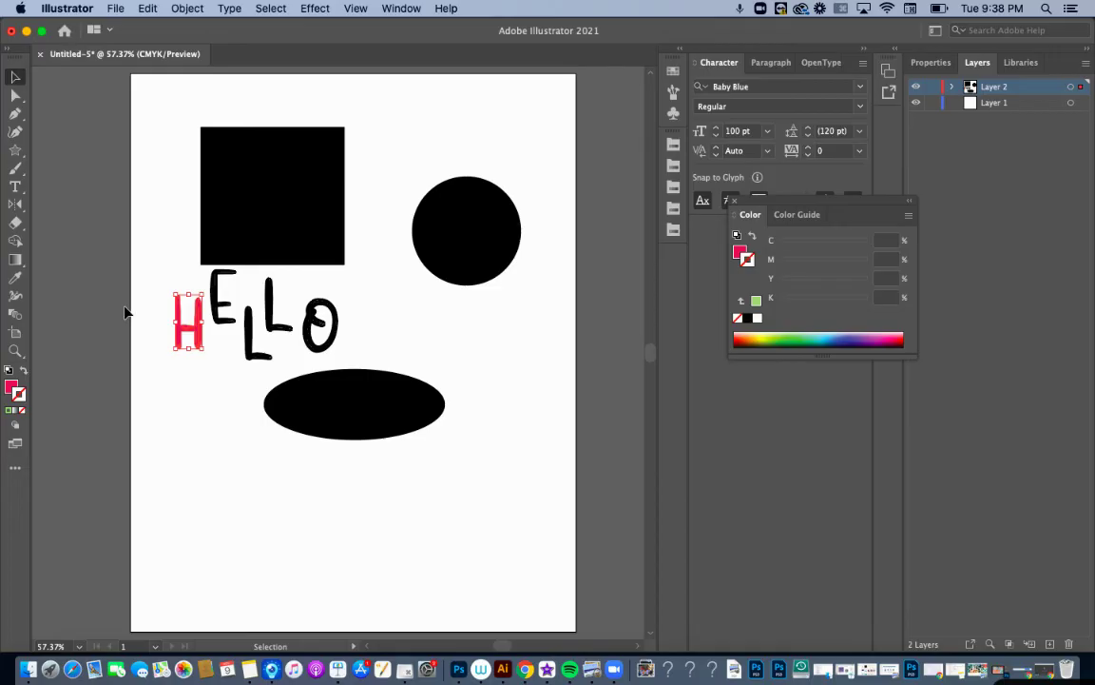
{"action": "key", "text": "super+z"}
{"action": "key", "text": "super+z"}
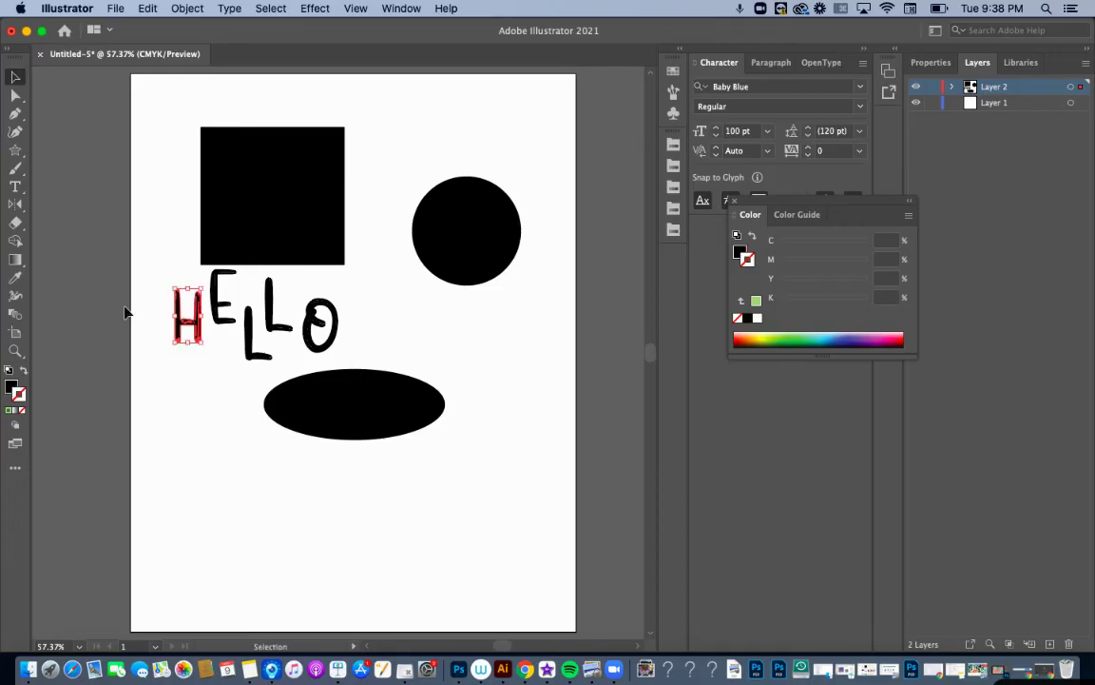
- Give the black ellipse a pink D33C67 stroke
{"action": "left_click", "coordinate": [228, 425]}
{"action": "left_click", "coordinate": [311, 428]}
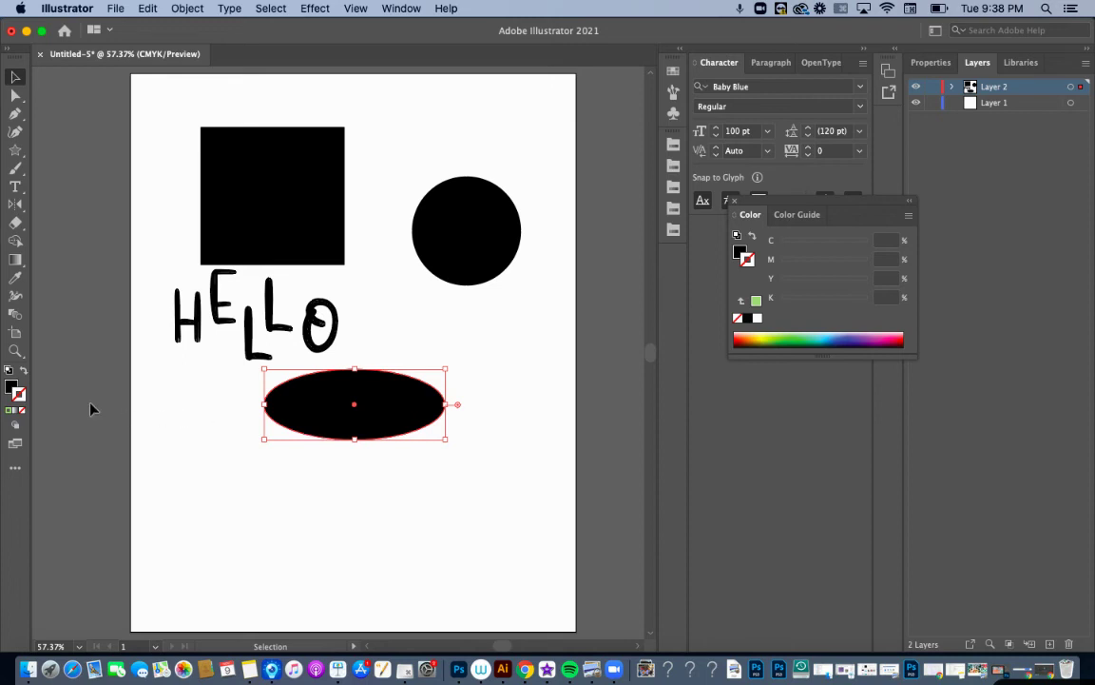
{"action": "double_click", "coordinate": [20, 398]}
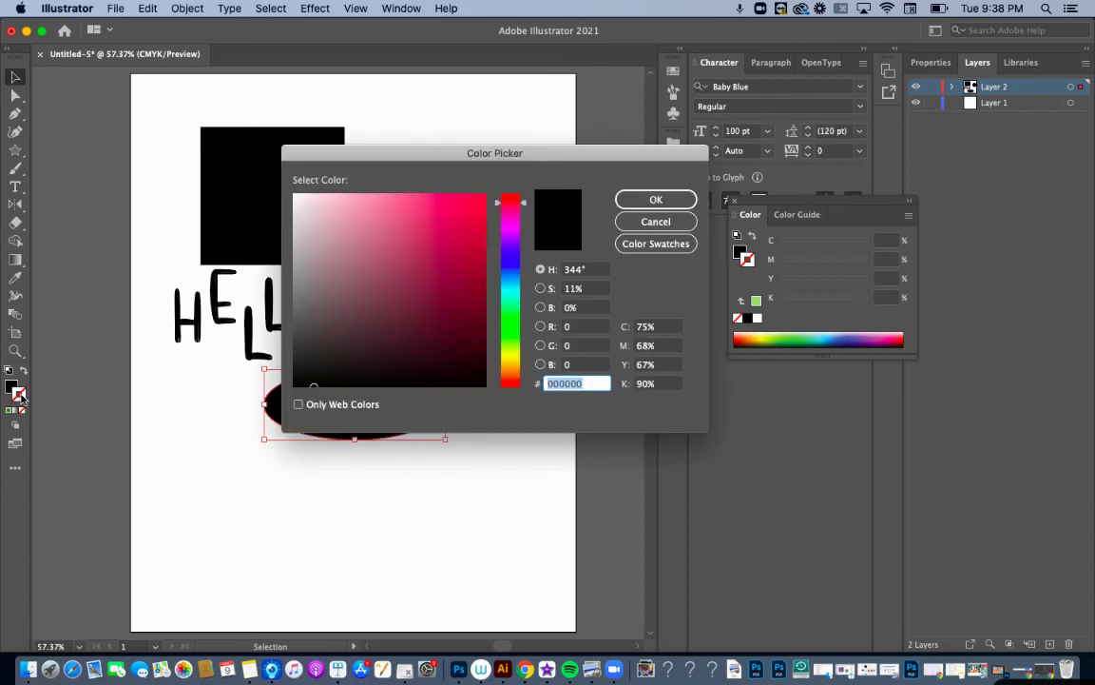
{"action": "left_click", "coordinate": [432, 226]}
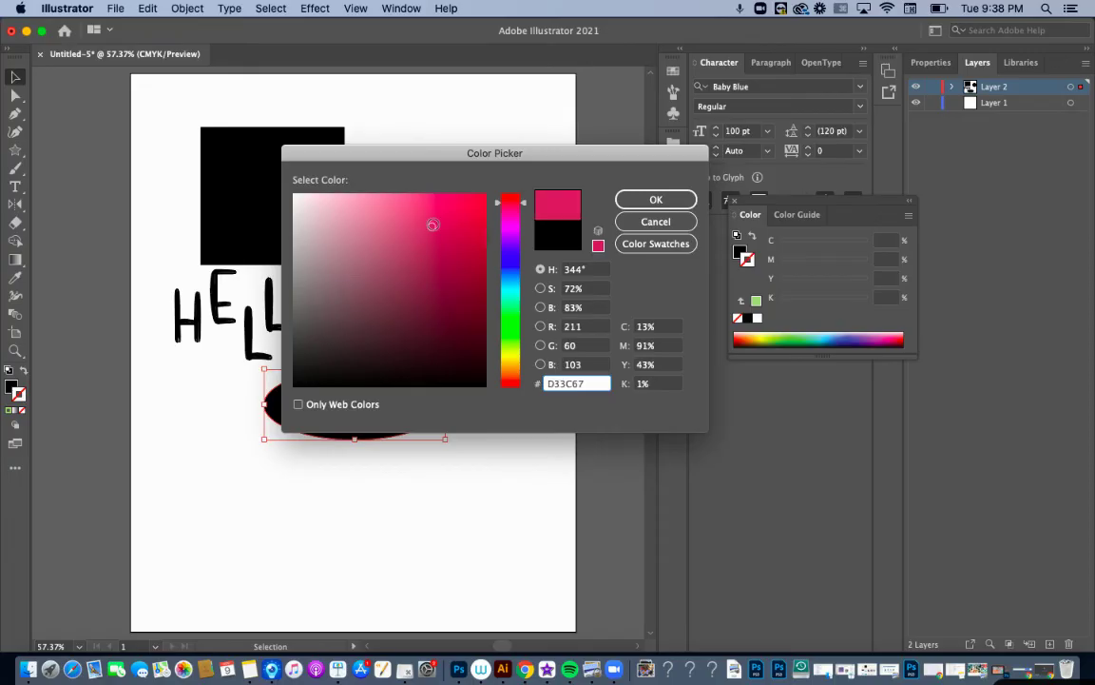
{"action": "left_click", "coordinate": [656, 200]}
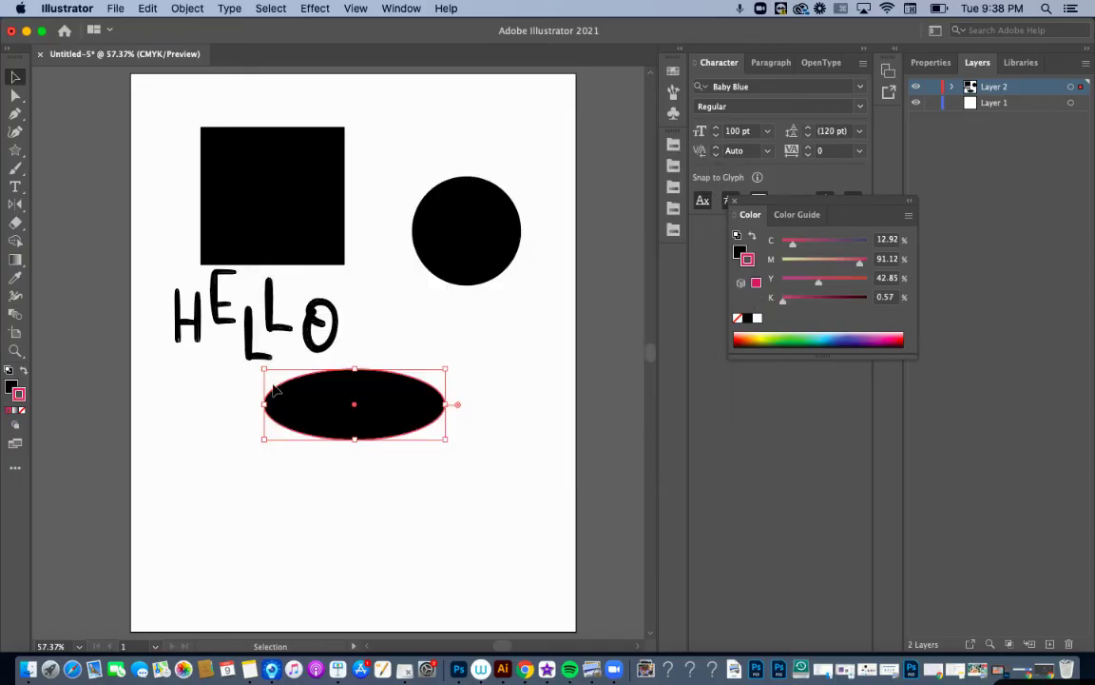
{"action": "left_click", "coordinate": [299, 438]}
- Show the ellipse's Properties panel and move the colour settings aside
{"action": "left_click", "coordinate": [927, 64]}
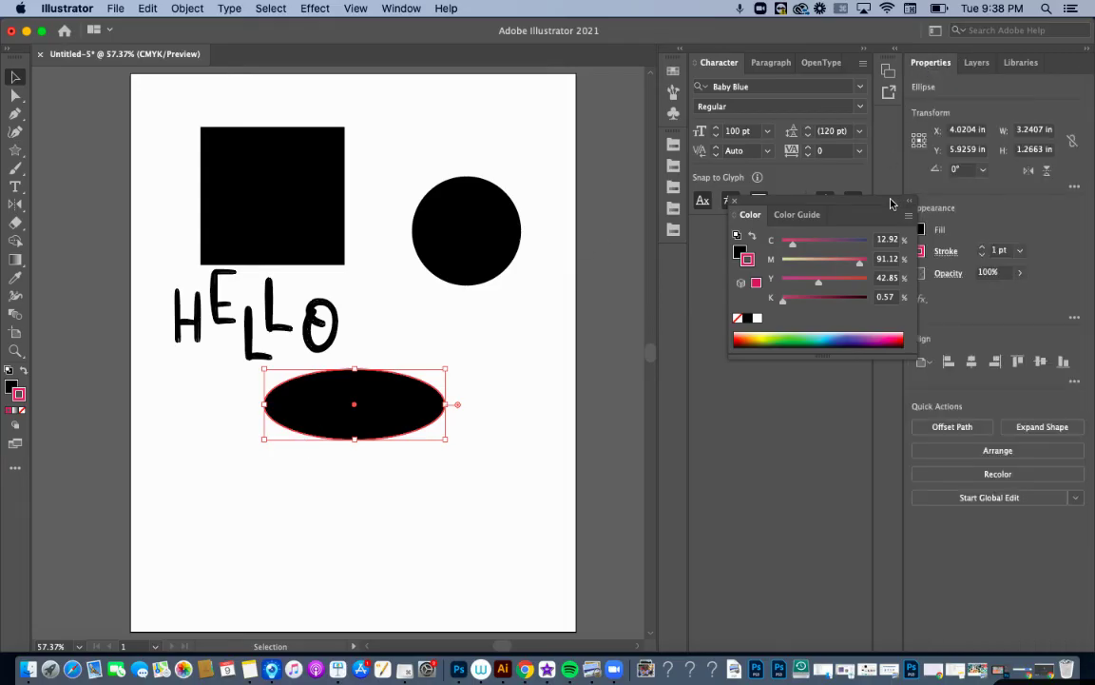
{"action": "left_click_drag", "start_coordinate": [891, 203], "coordinate": [810, 146]}
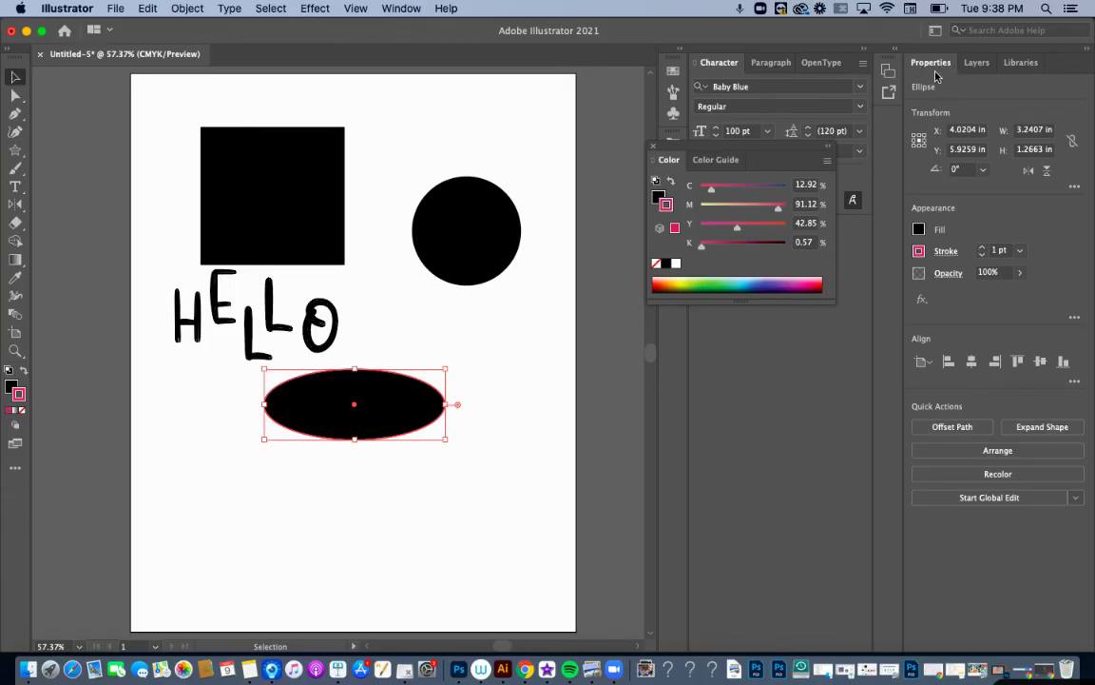
{"action": "left_click", "coordinate": [403, 8]}
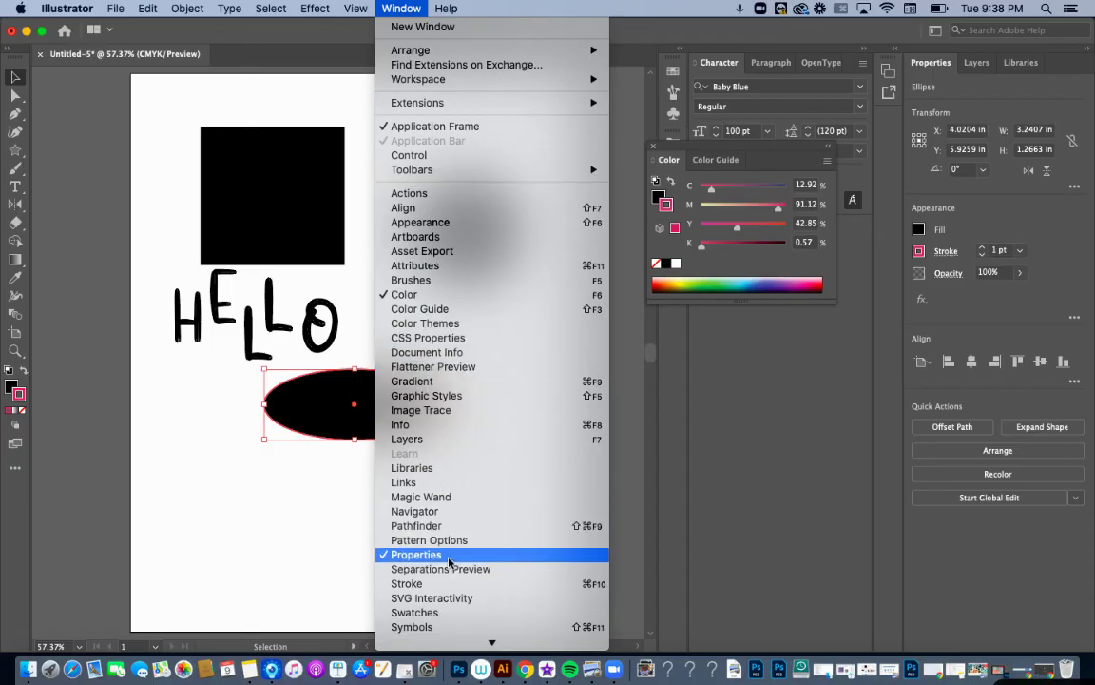
{"action": "left_click", "coordinate": [757, 375]}
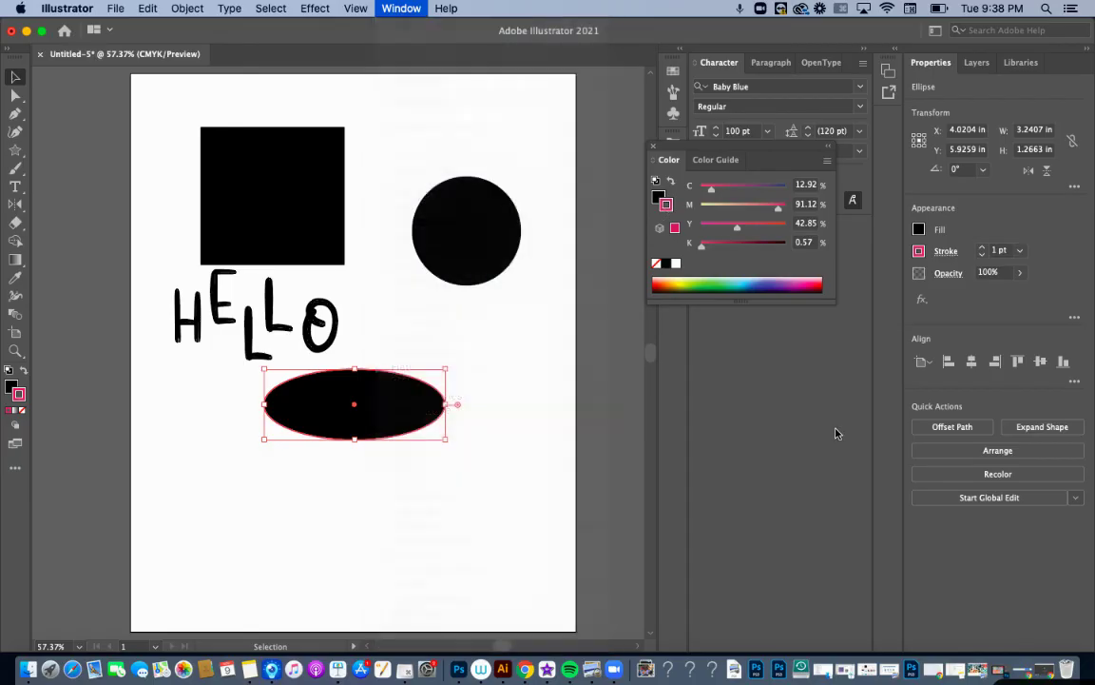
- Step the ellipse's pink stroke weight up to 10 pt
{"action": "left_click", "coordinate": [983, 250]}
{"action": "left_click", "coordinate": [983, 249]}
{"action": "left_click", "coordinate": [983, 250]}
{"action": "left_click", "coordinate": [983, 250]}
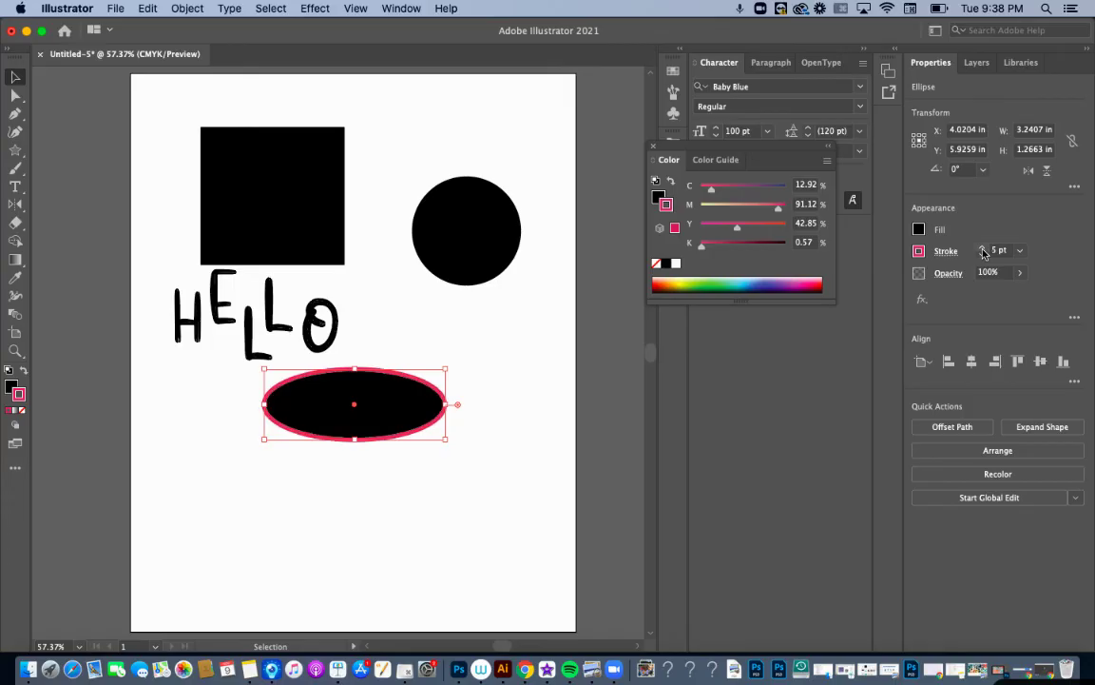
{"action": "left_click", "coordinate": [983, 249]}
{"action": "left_click", "coordinate": [983, 249]}
{"action": "left_click", "coordinate": [983, 249]}
{"action": "left_click", "coordinate": [983, 249]}
{"action": "left_click", "coordinate": [983, 249]}
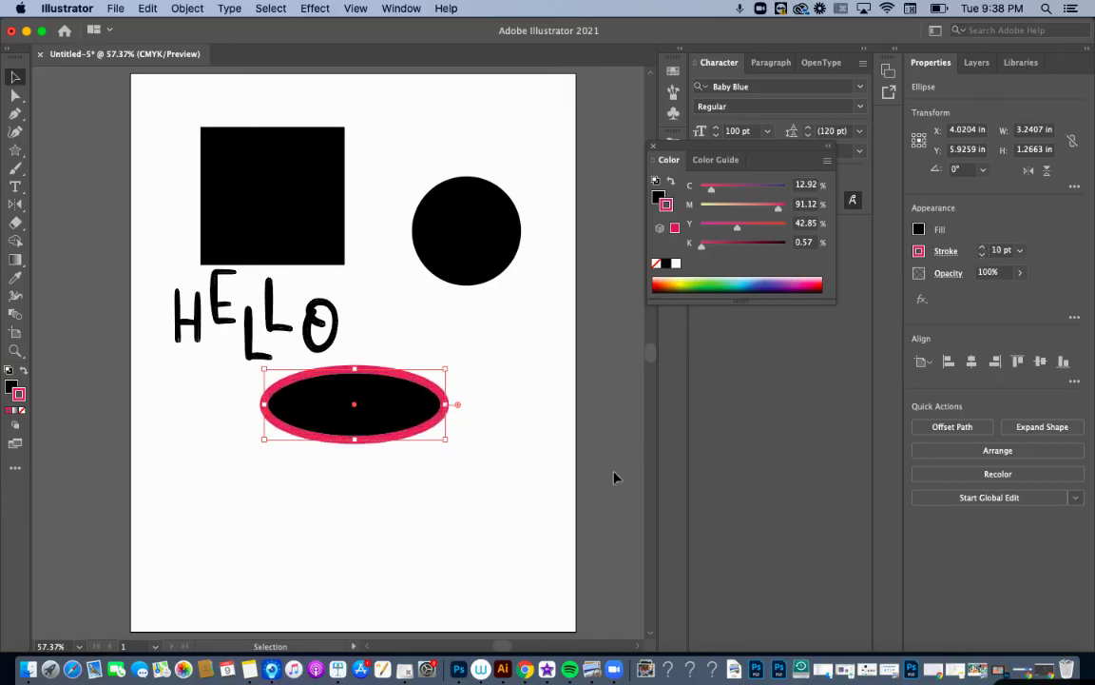
{"action": "left_click", "coordinate": [525, 492]}
{"action": "left_click", "coordinate": [347, 416]}
- Fill the ellipse with a saturated blue from the Color Picker
{"action": "double_click", "coordinate": [10, 386]}
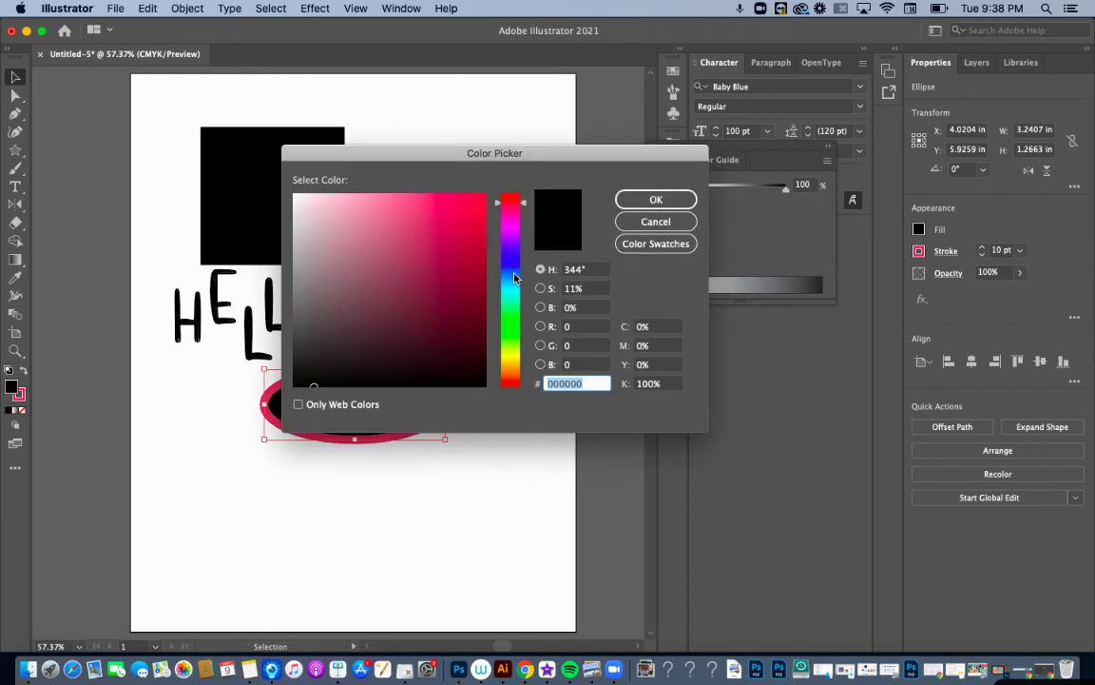
{"action": "left_click", "coordinate": [511, 270]}
{"action": "left_click", "coordinate": [443, 224]}
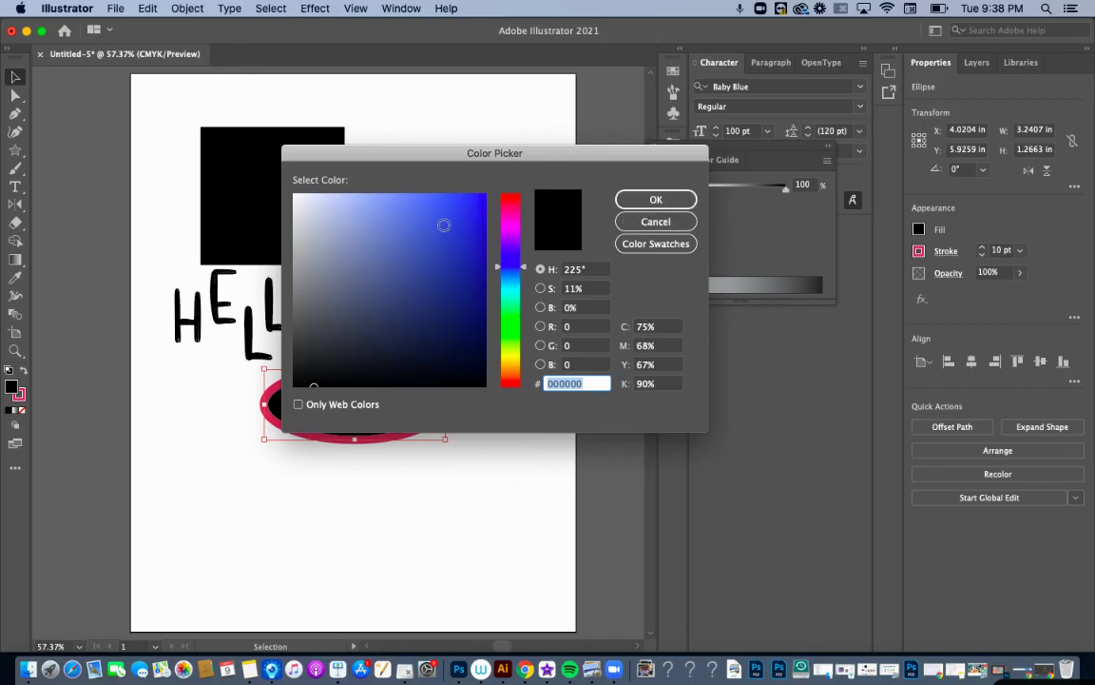
{"action": "left_click", "coordinate": [655, 199]}
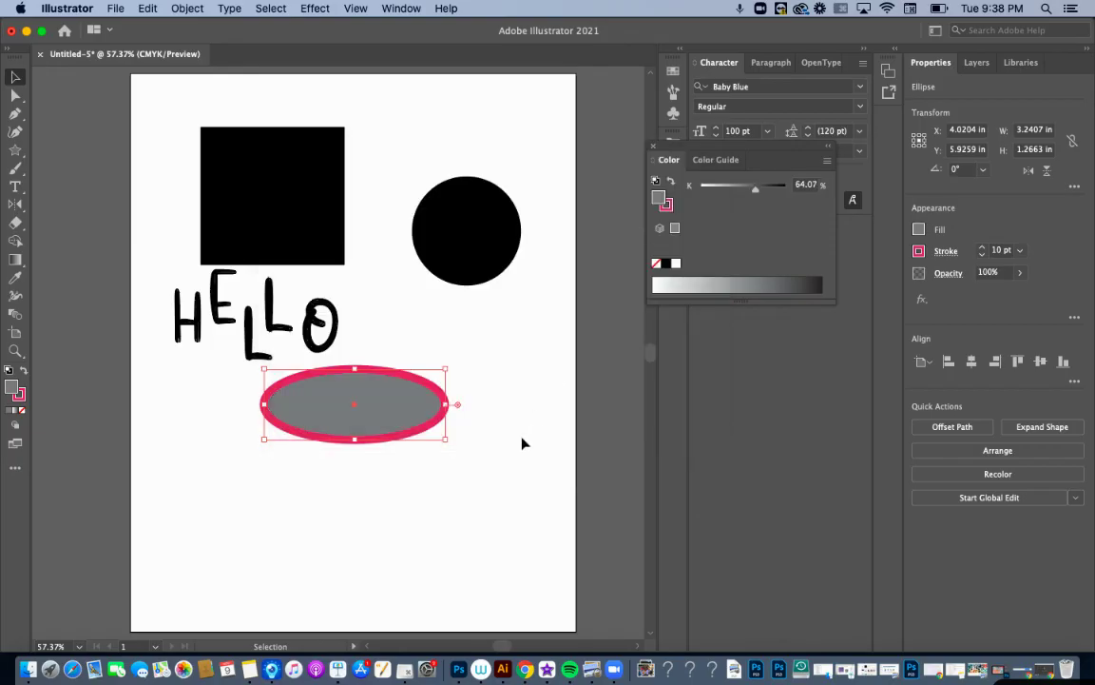
{"action": "left_click", "coordinate": [522, 443]}
{"action": "left_click", "coordinate": [369, 397]}
- Try the CMYK Magenta swatch as the ellipse's fill
{"action": "double_click", "coordinate": [12, 387]}
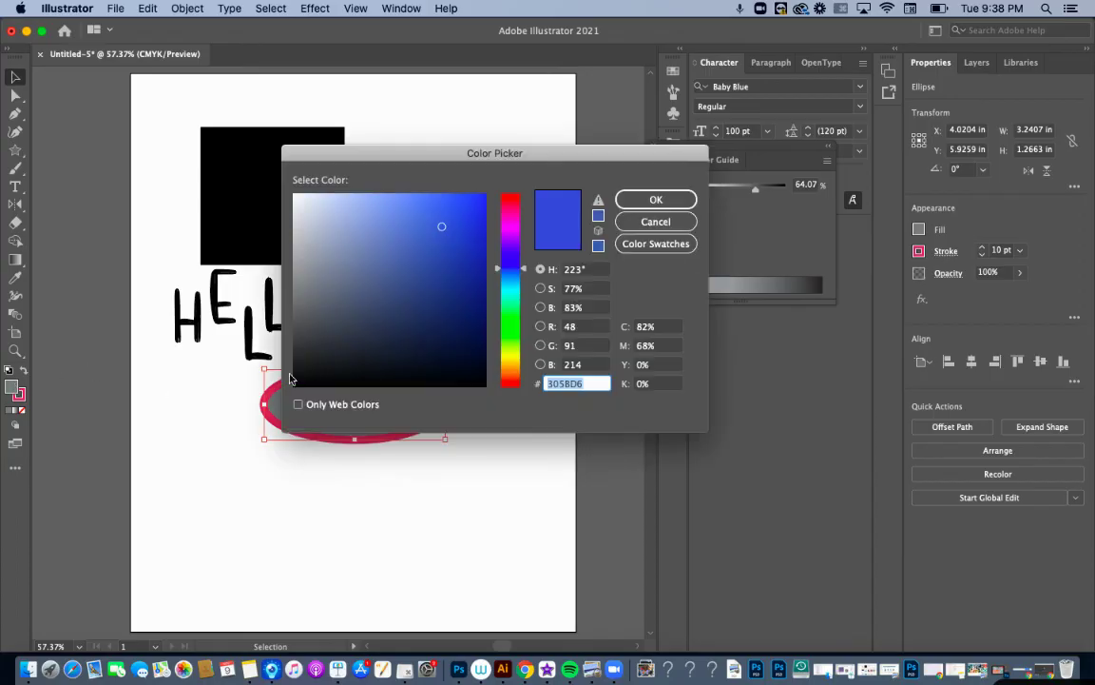
{"action": "left_click", "coordinate": [631, 246]}
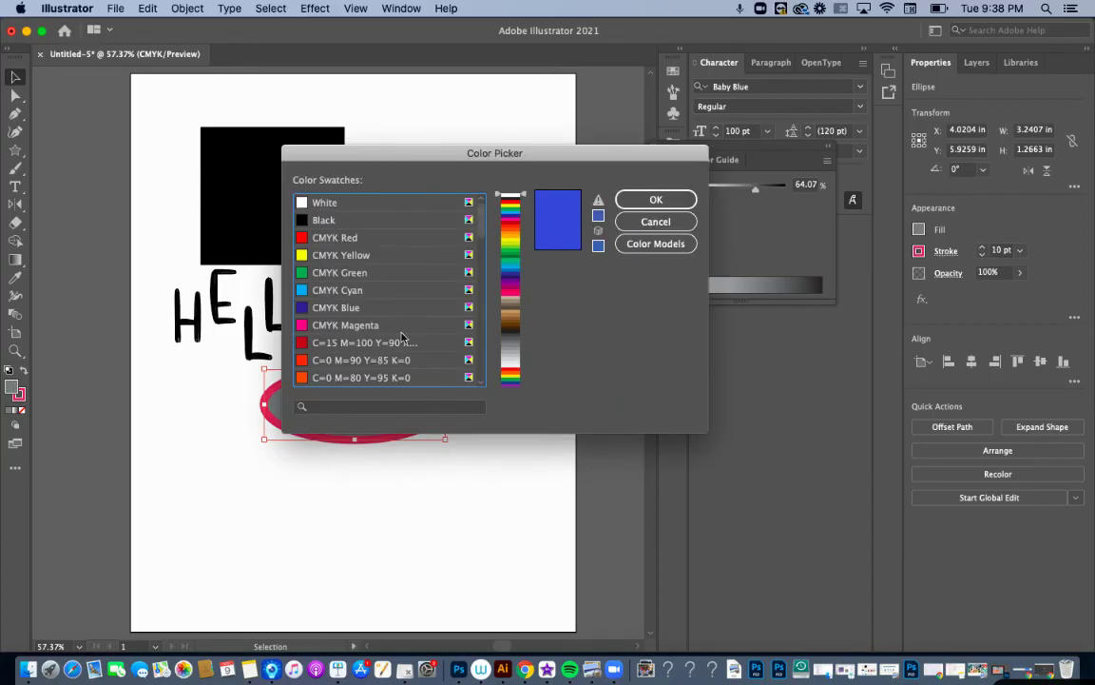
{"action": "left_click", "coordinate": [296, 324]}
{"action": "key", "text": "Return"}
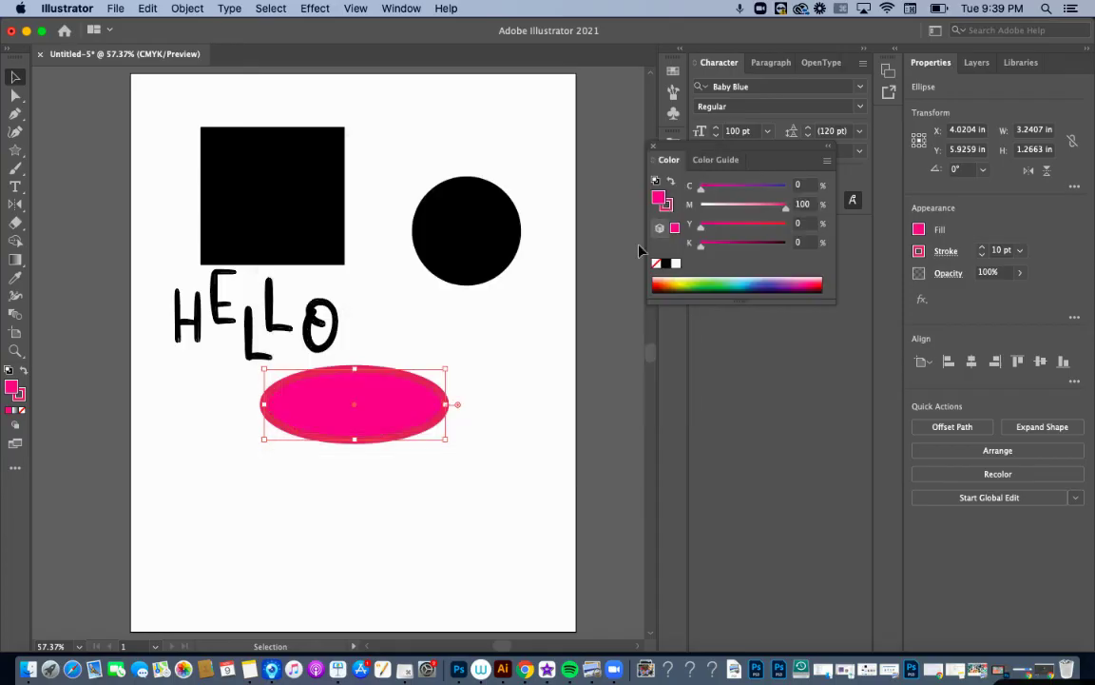
- Change the ellipse's fill to light blue 00A8EA
{"action": "double_click", "coordinate": [18, 391]}
{"action": "left_click", "coordinate": [504, 278]}
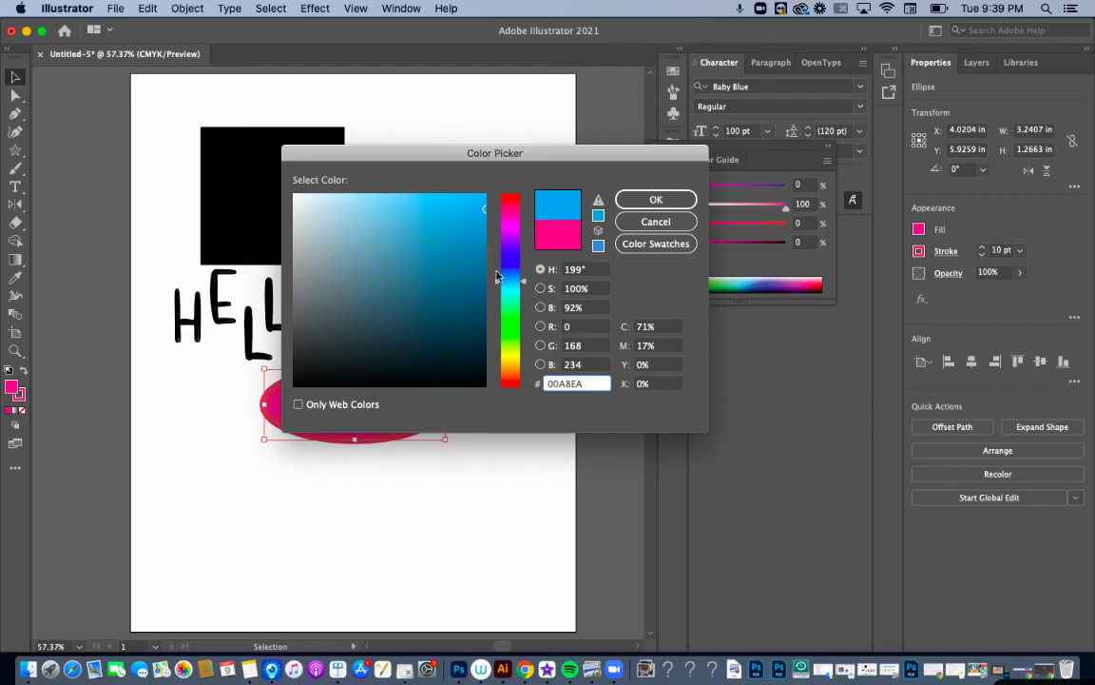
{"action": "left_click", "coordinate": [435, 217]}
{"action": "left_click", "coordinate": [655, 198]}
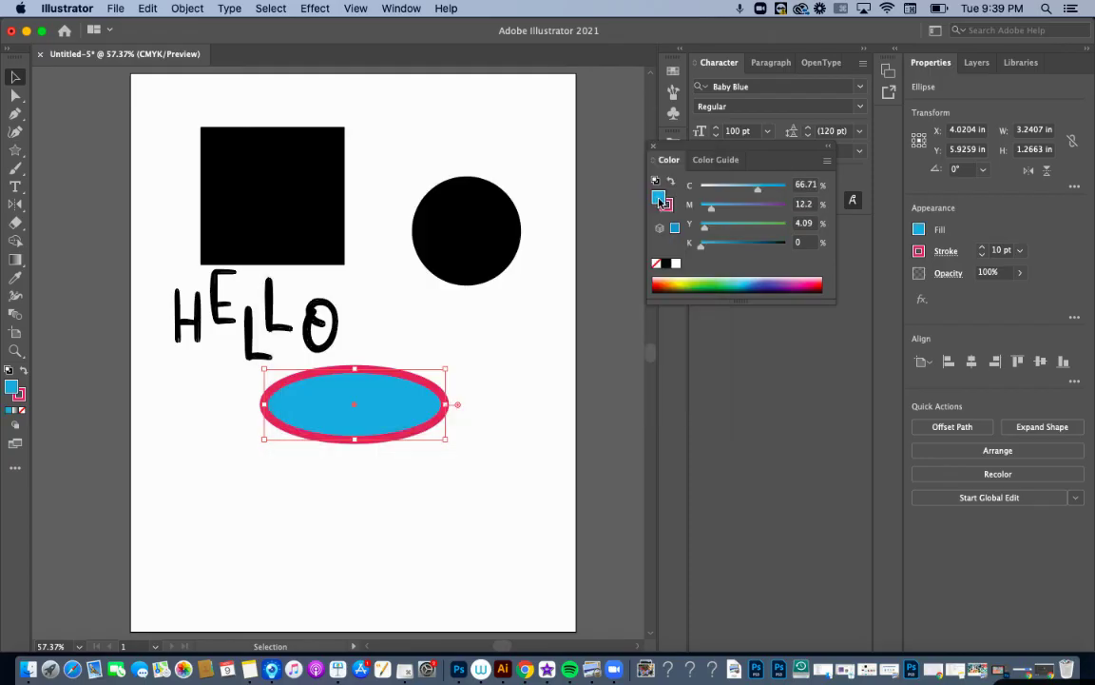
{"action": "left_click", "coordinate": [535, 382]}
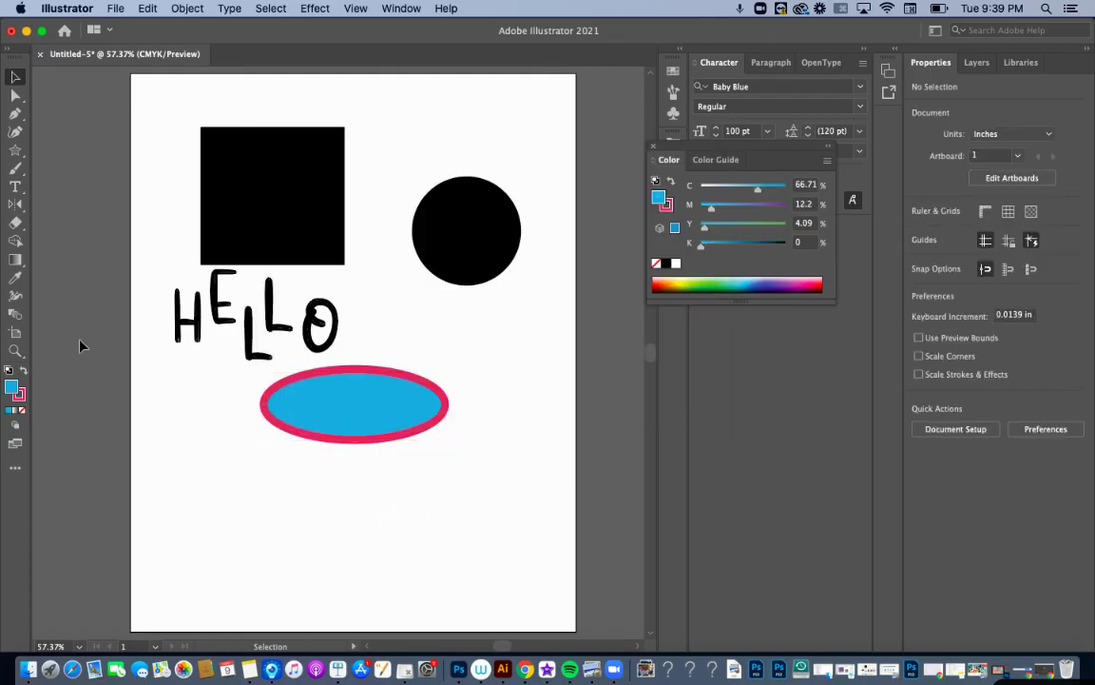
- With the Pen tool, draw a large closed curved-top polygon below the ellipse
{"action": "left_click", "coordinate": [15, 114]}
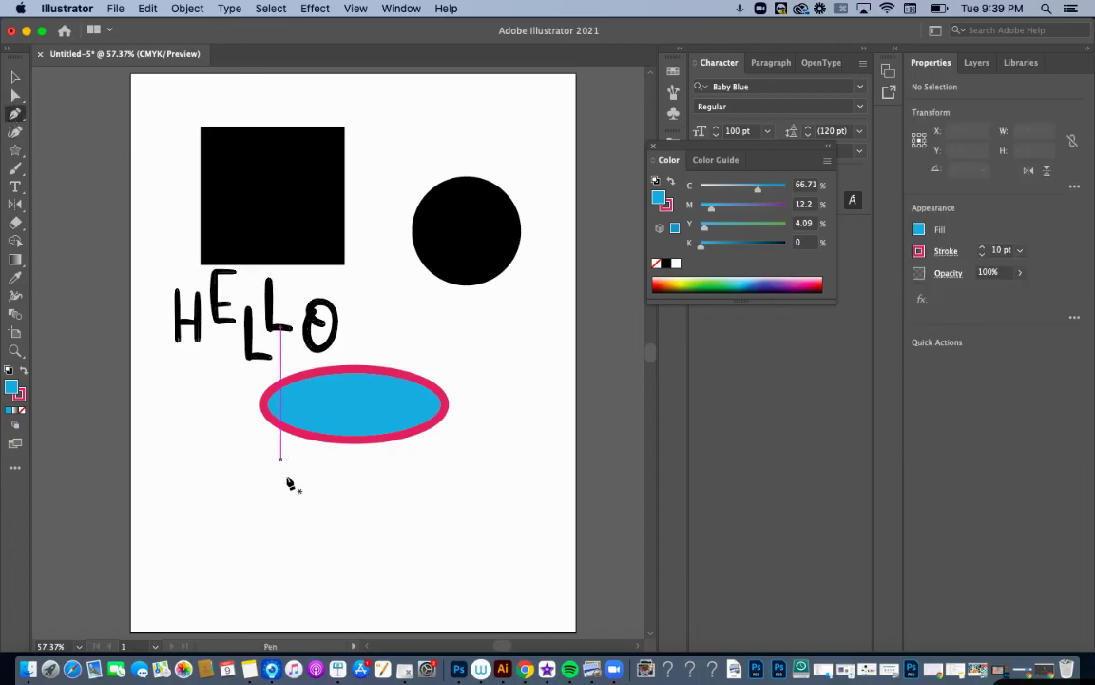
{"action": "left_click_drag", "start_coordinate": [245, 496], "coordinate": [319, 481]}
{"action": "left_click", "coordinate": [387, 507]}
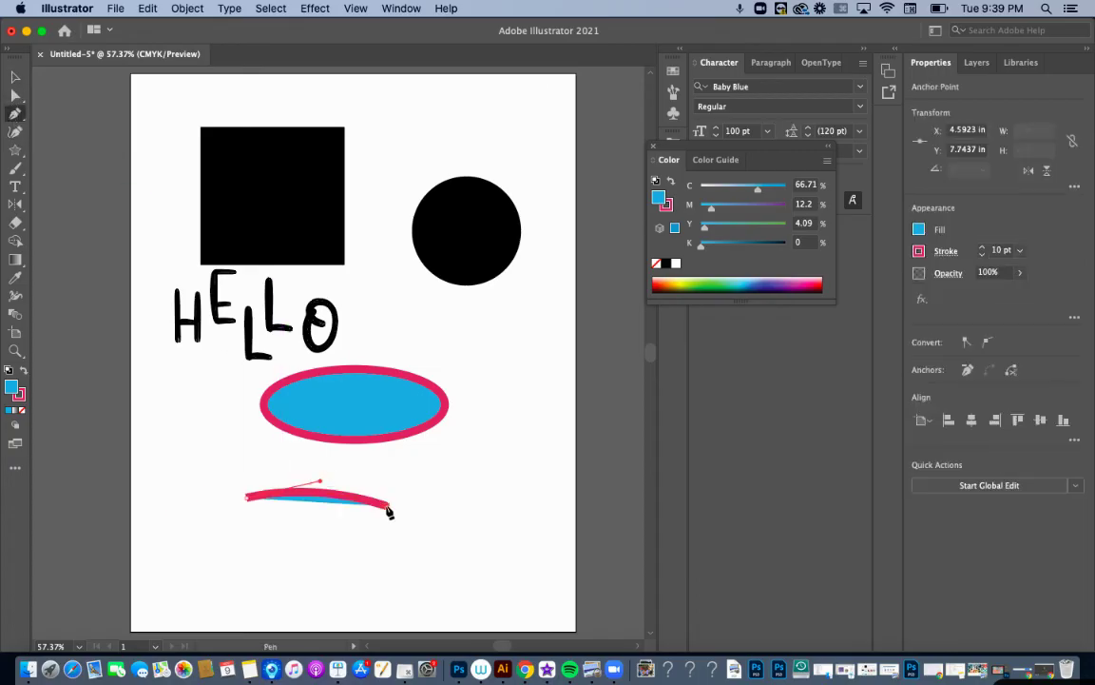
{"action": "left_click", "coordinate": [442, 530]}
{"action": "left_click", "coordinate": [407, 579]}
{"action": "left_click", "coordinate": [269, 582]}
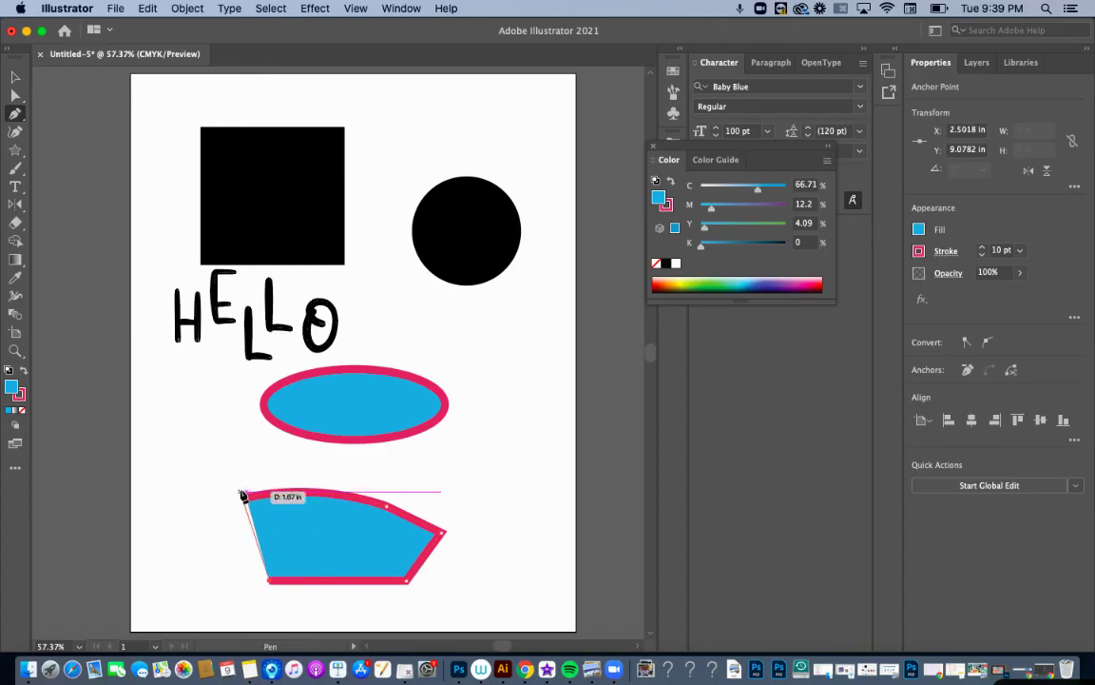
{"action": "left_click", "coordinate": [246, 496]}
- Draw a small closed pentagon to the left of the large shape
{"action": "left_click", "coordinate": [181, 477]}
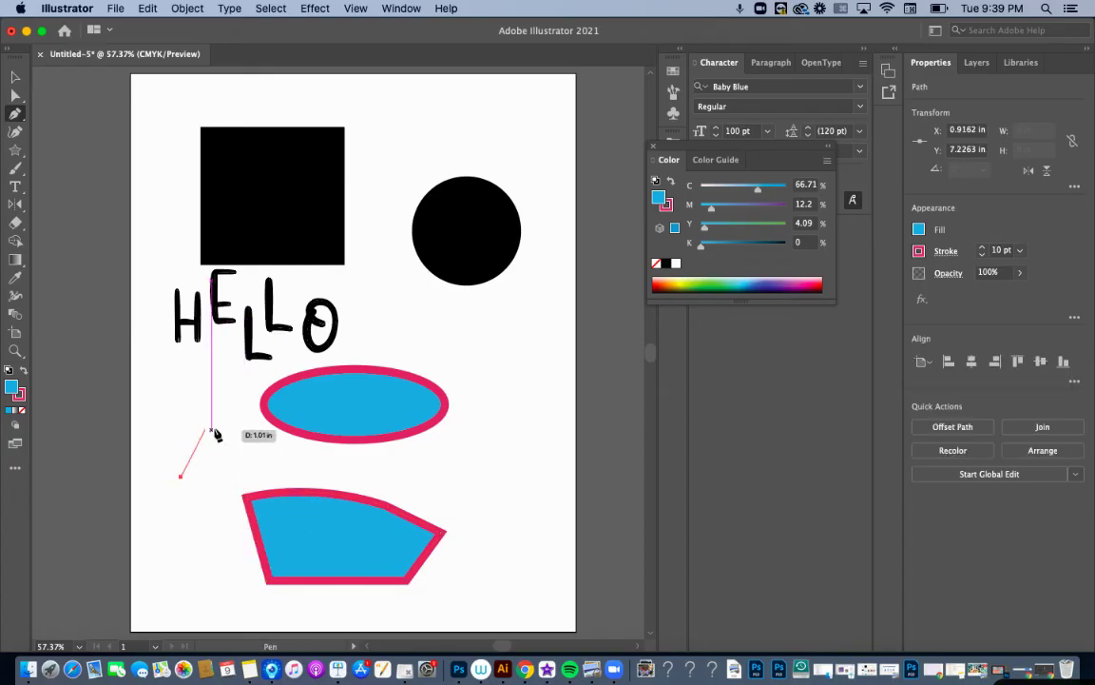
{"action": "left_click", "coordinate": [218, 422]}
{"action": "left_click", "coordinate": [254, 448]}
{"action": "left_click", "coordinate": [251, 482]}
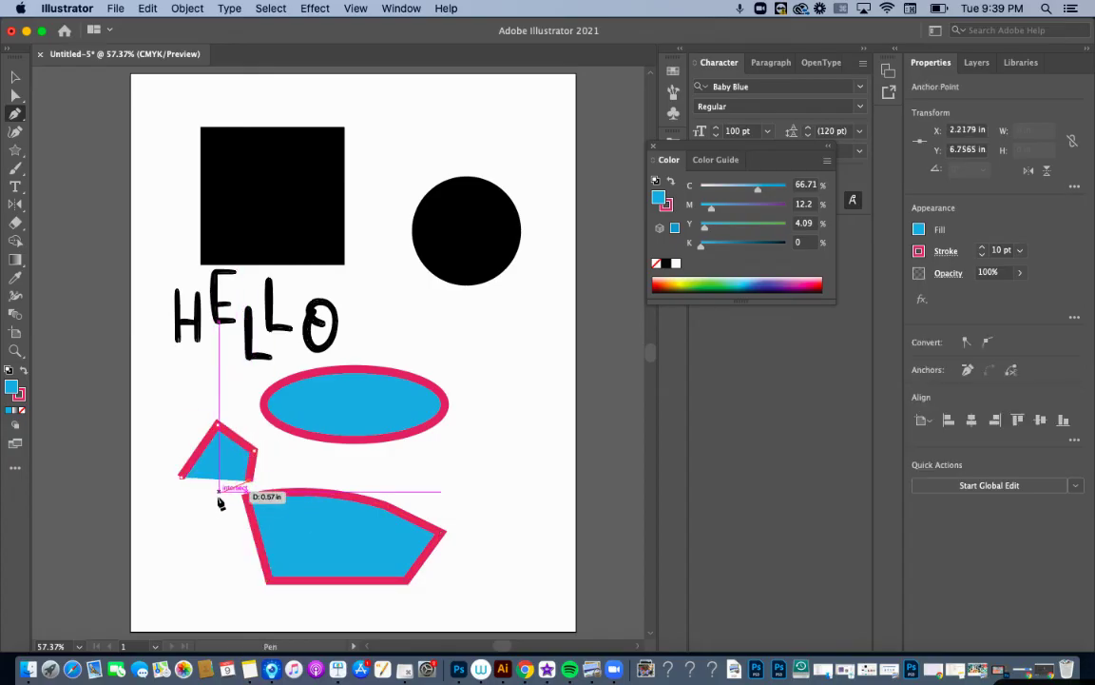
{"action": "left_click", "coordinate": [218, 504]}
{"action": "left_click", "coordinate": [180, 476]}
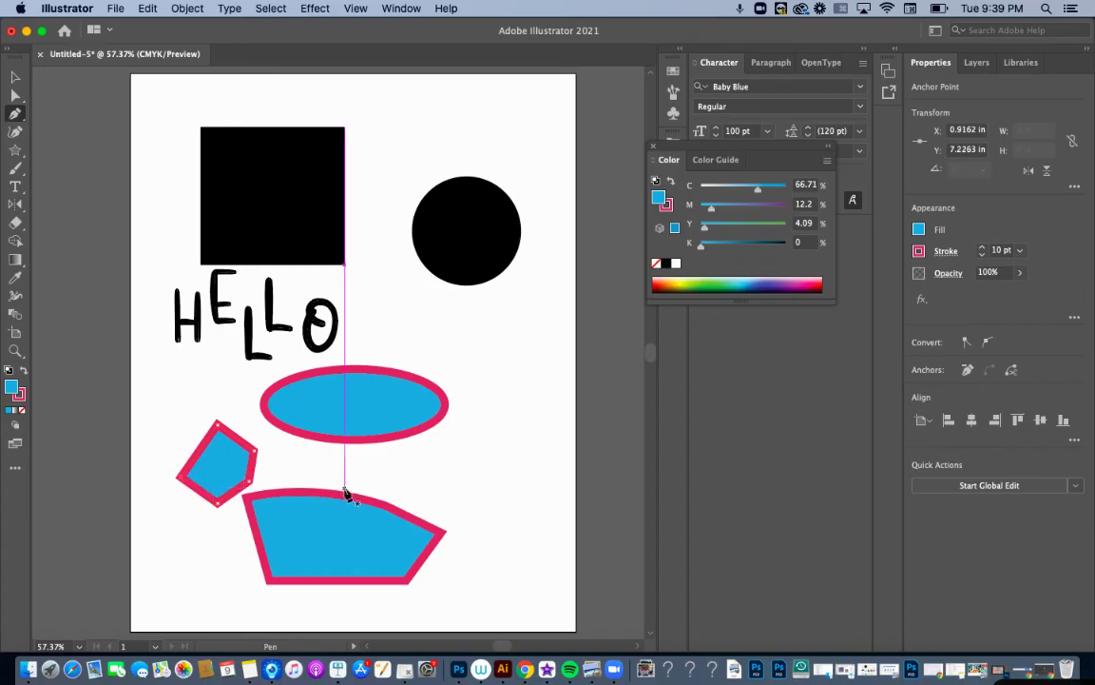
{"action": "left_click", "coordinate": [518, 596], "text": "super"}
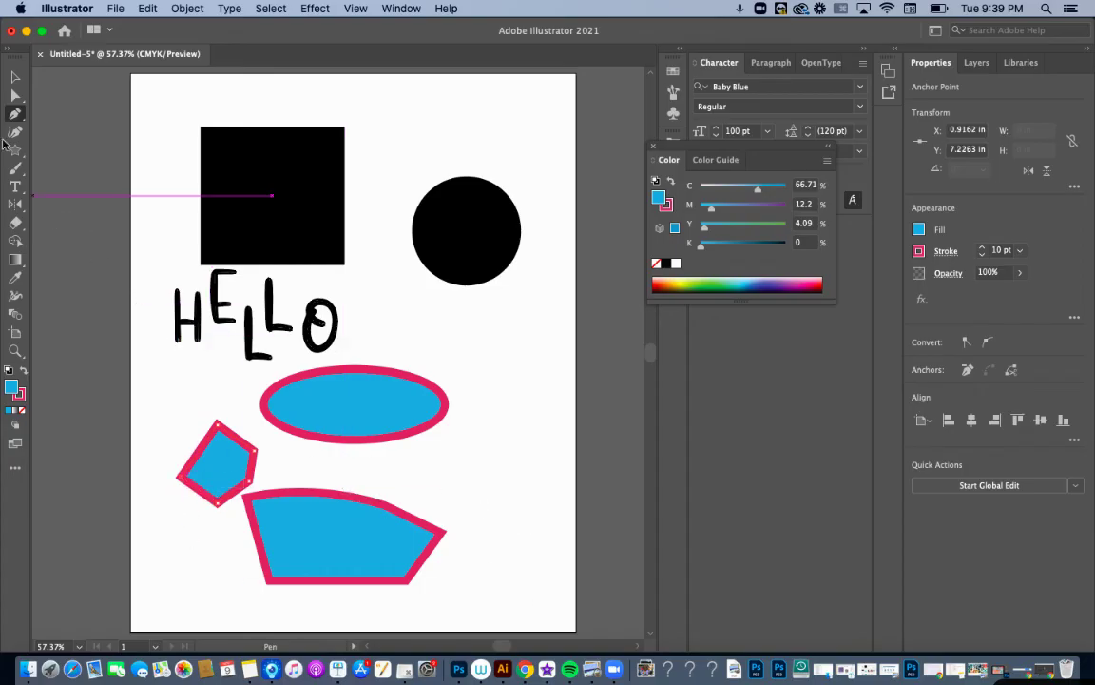
- Draw a rounded egg-shaped closed path right of the large polygon with the Curvature tool
{"action": "key", "text": "shift+grave"}
{"action": "left_click", "coordinate": [432, 453]}
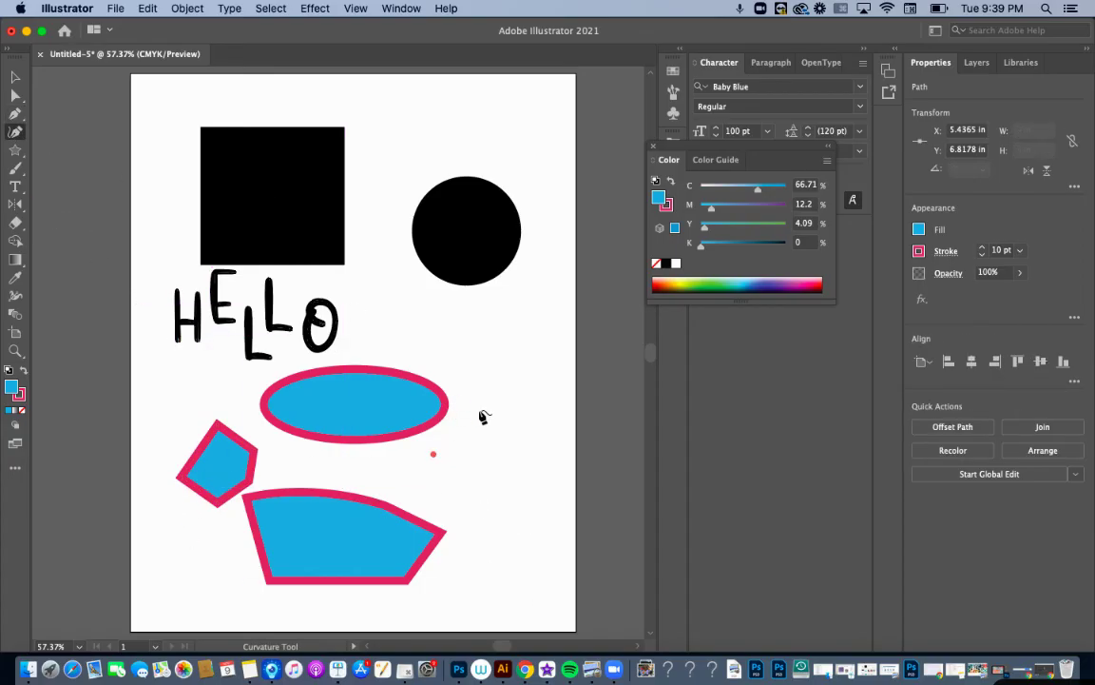
{"action": "left_click", "coordinate": [520, 445]}
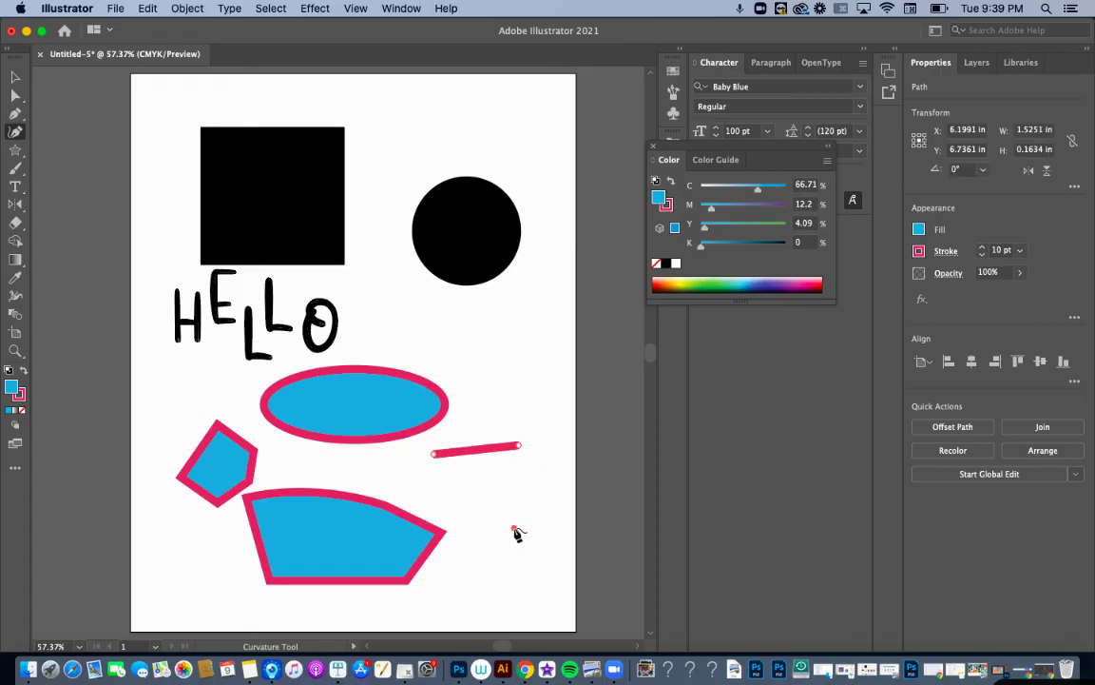
{"action": "left_click", "coordinate": [514, 528]}
{"action": "left_click", "coordinate": [443, 503]}
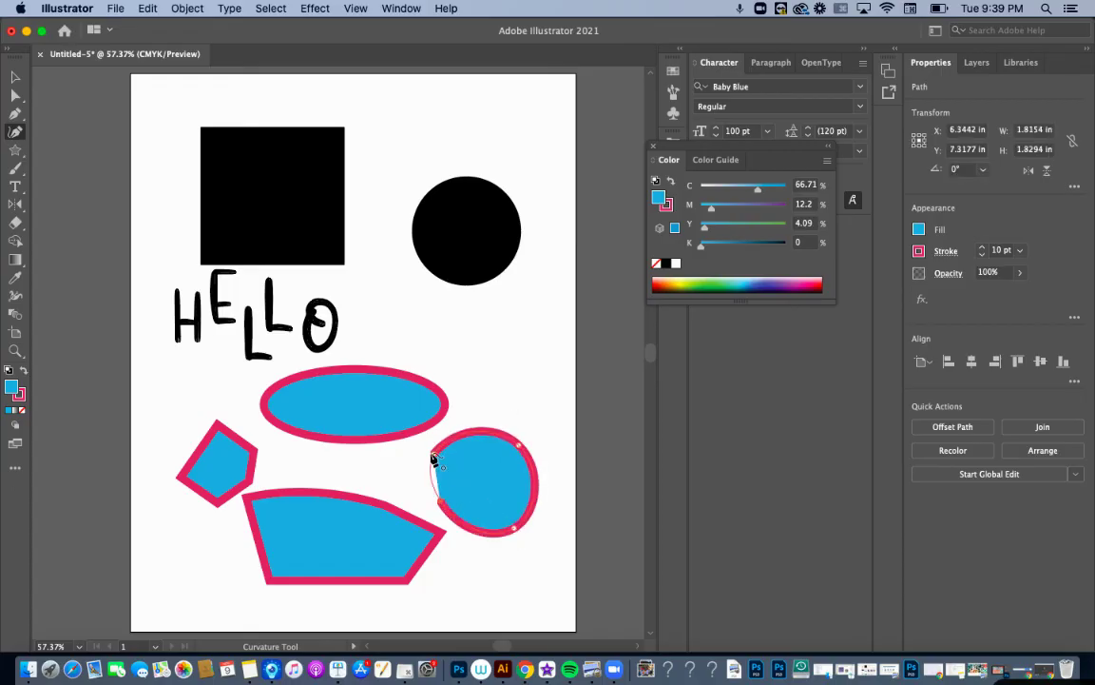
{"action": "left_click", "coordinate": [434, 455]}
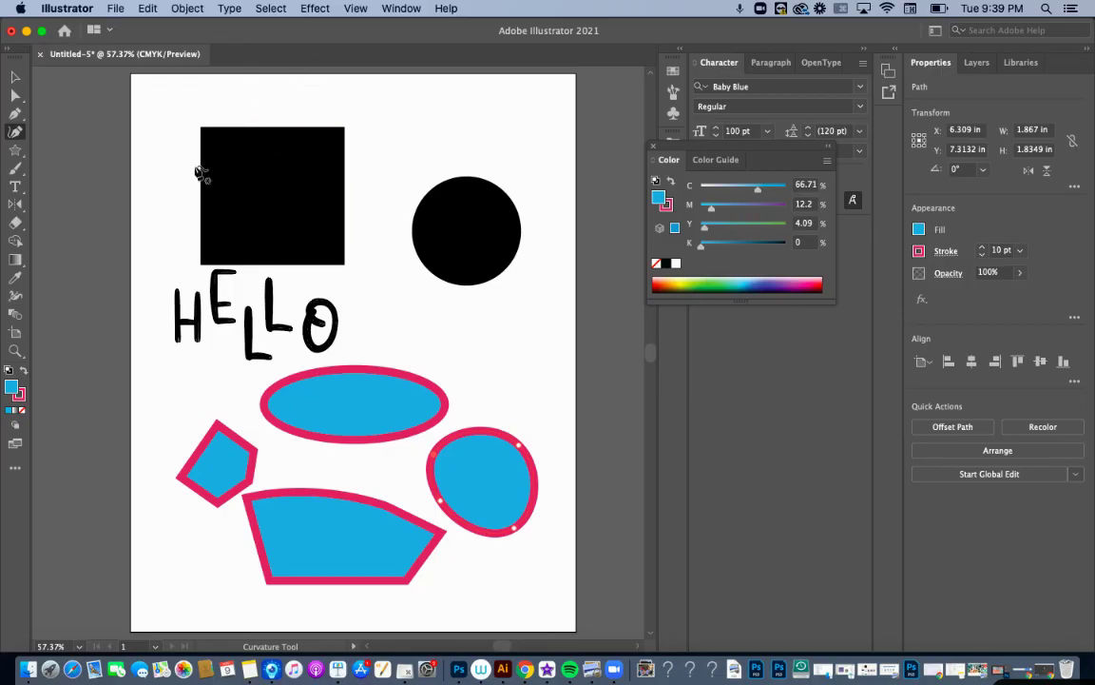
{"action": "left_click", "coordinate": [15, 76]}
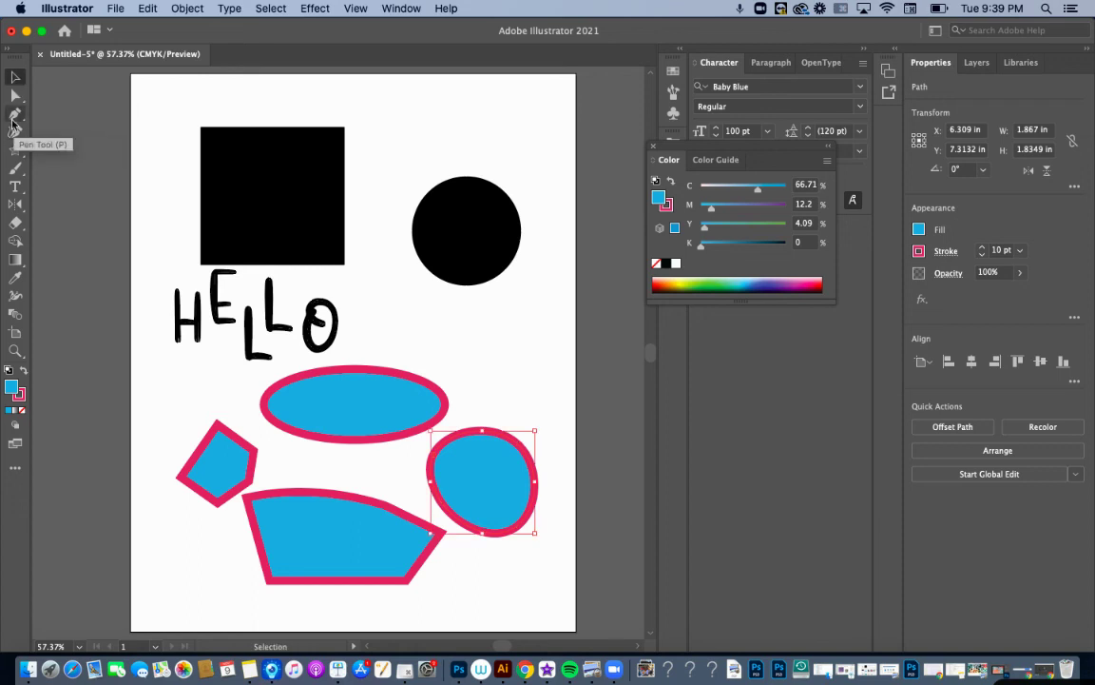